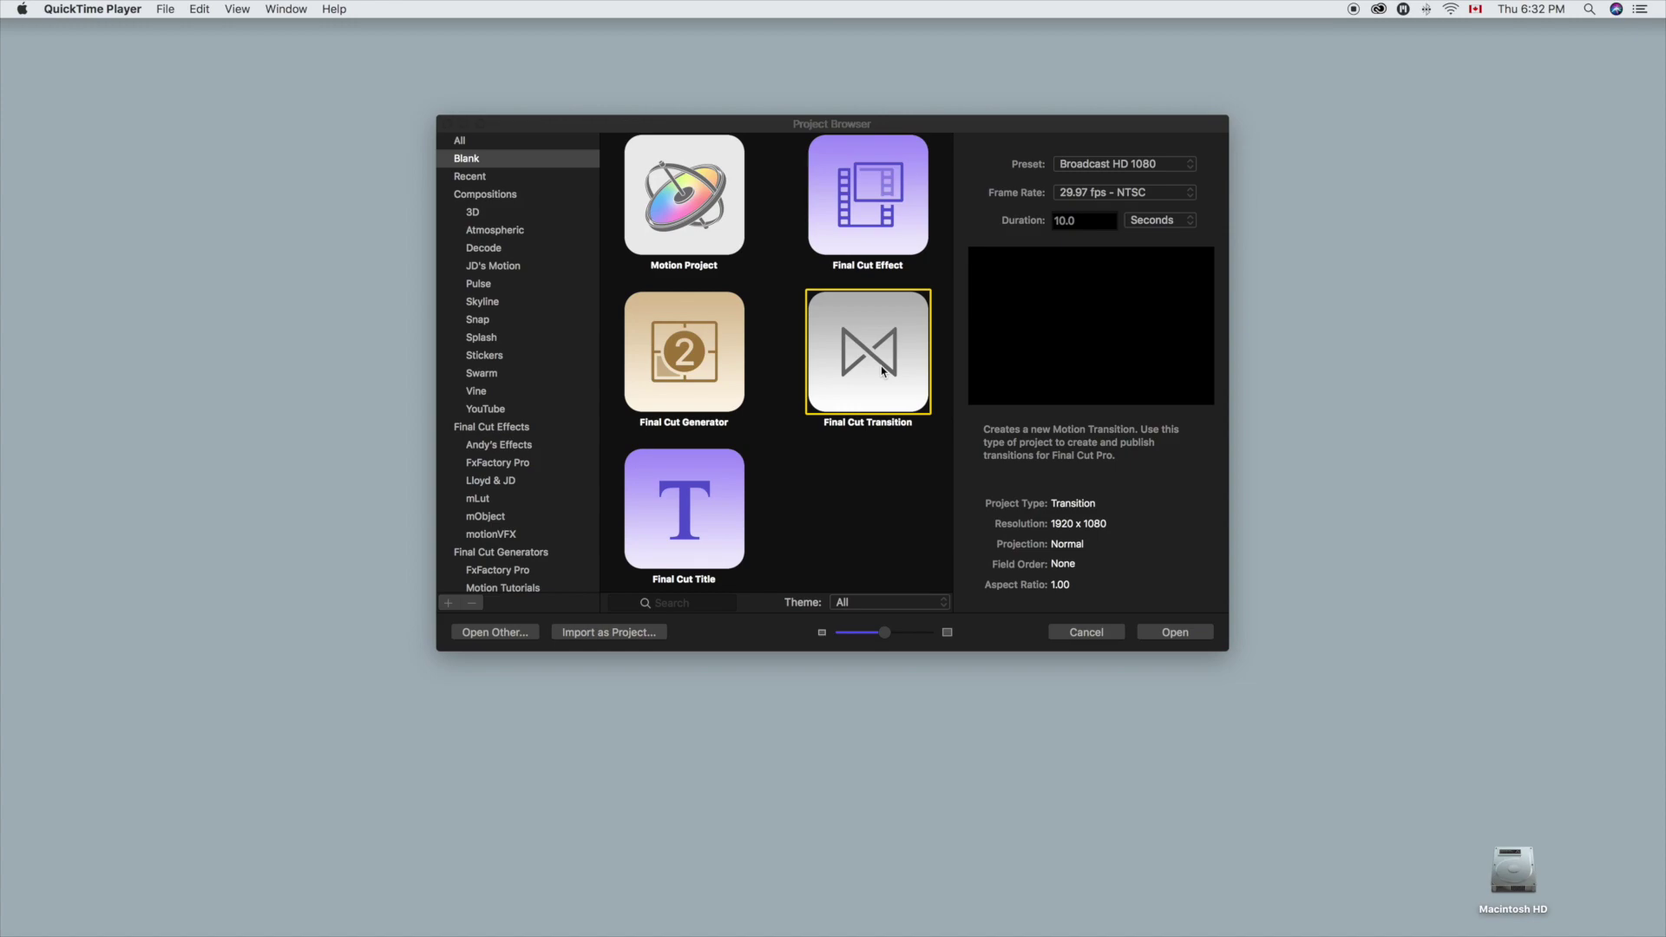
# - Create a new blank Final Cut Title project from the Project Browser
pyautogui.click(713, 502)
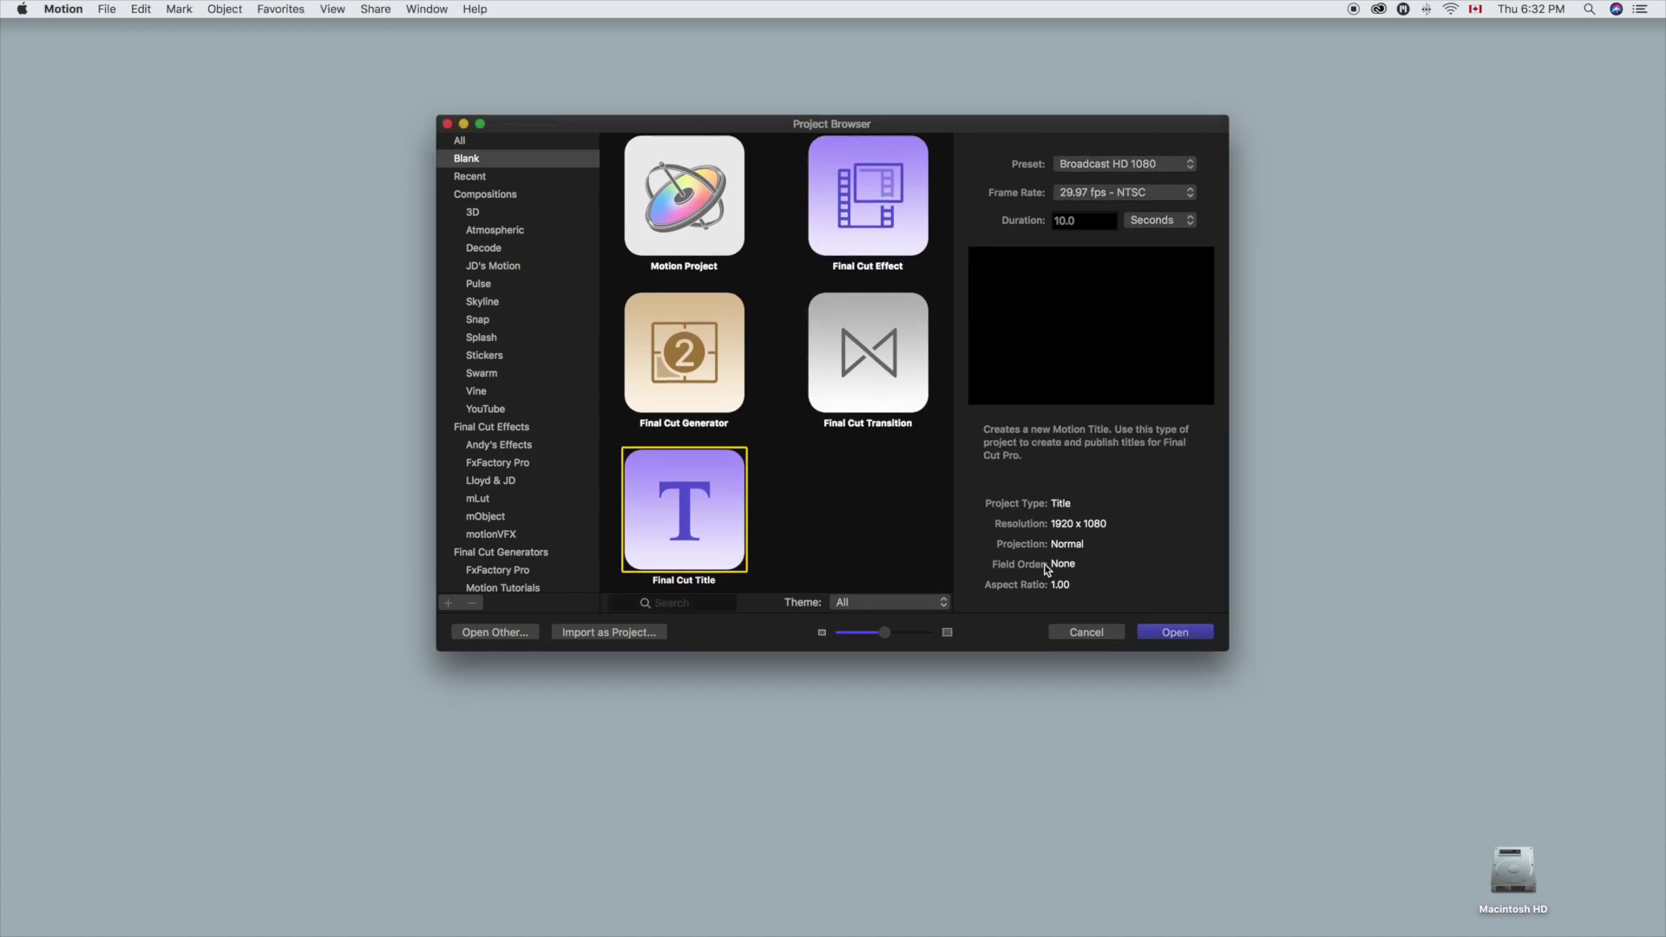
pyautogui.click(1178, 634)
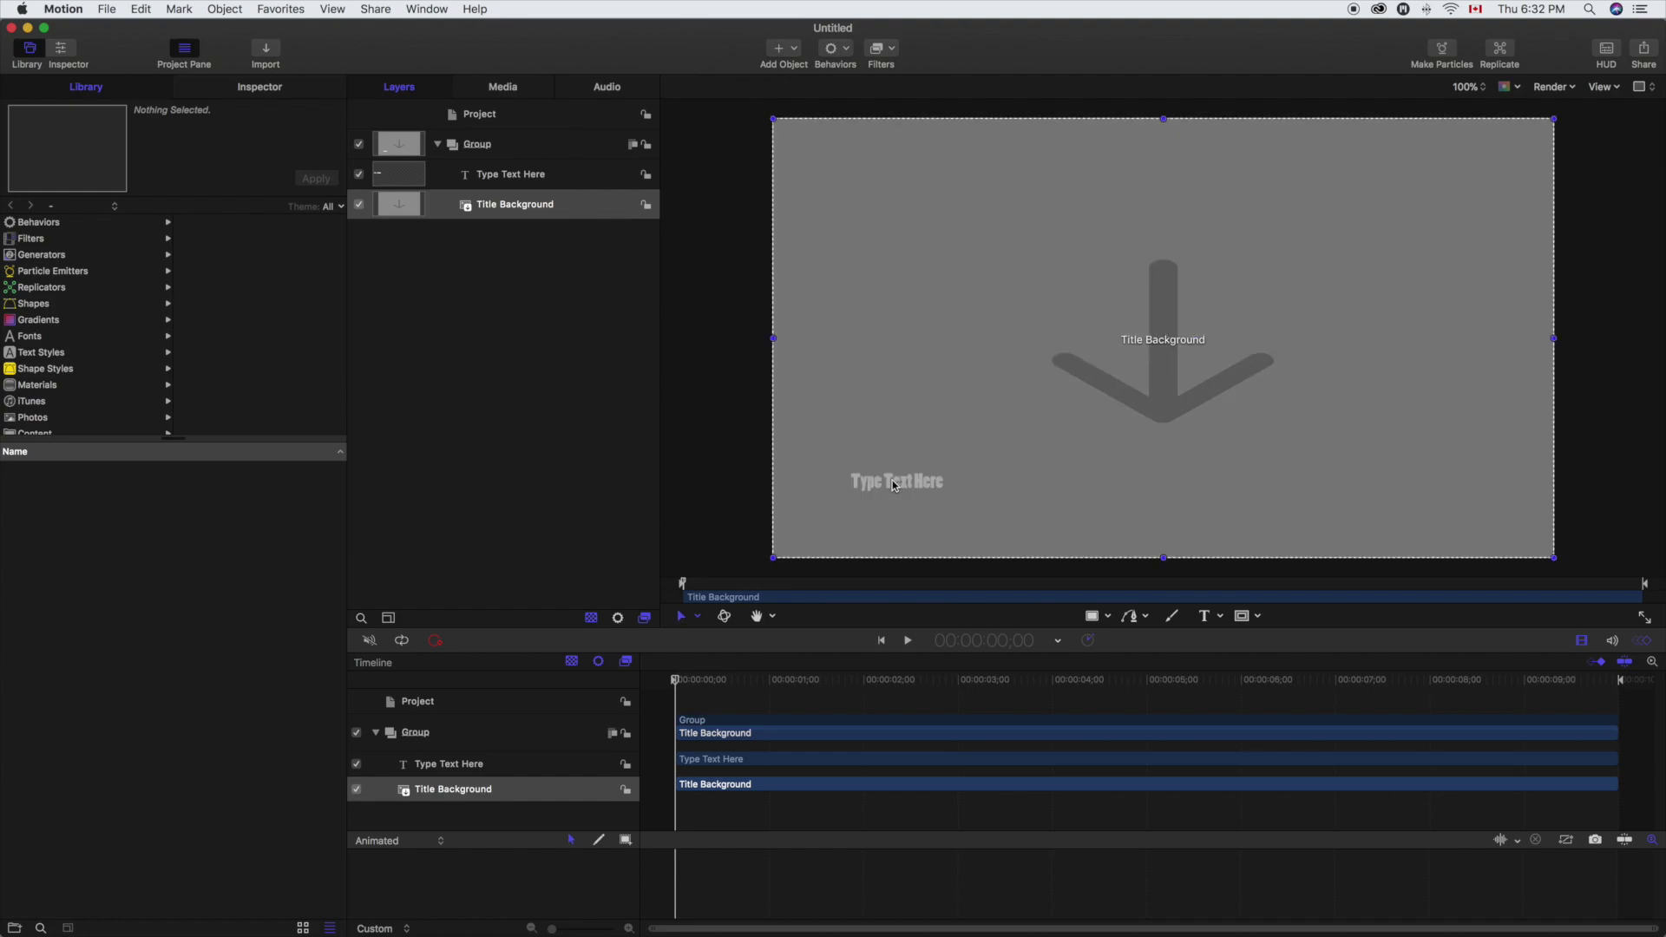
# - Replace the placeholder title text with 'MOTION TUTORIALS'
pyautogui.click(520, 178)
pyautogui.doubleClick(922, 491)
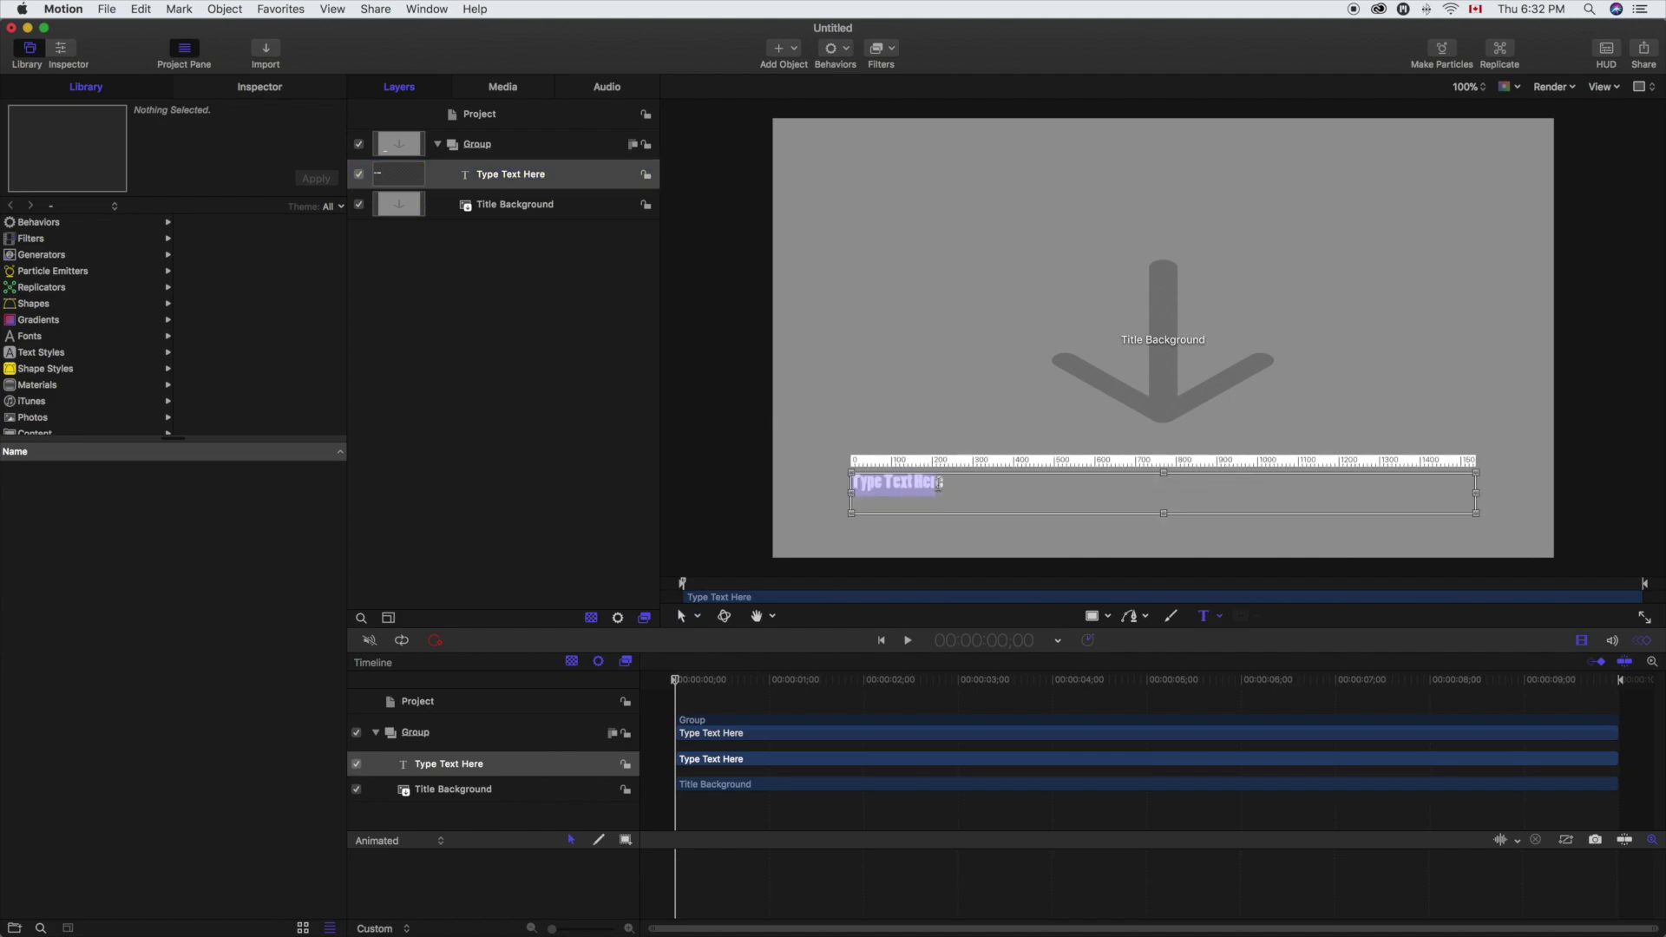
pyautogui.moveTo(963, 487); pyautogui.dragTo(847, 482)
pyautogui.press('BackSpace')
pyautogui.write('MOTION TUTORIALS')
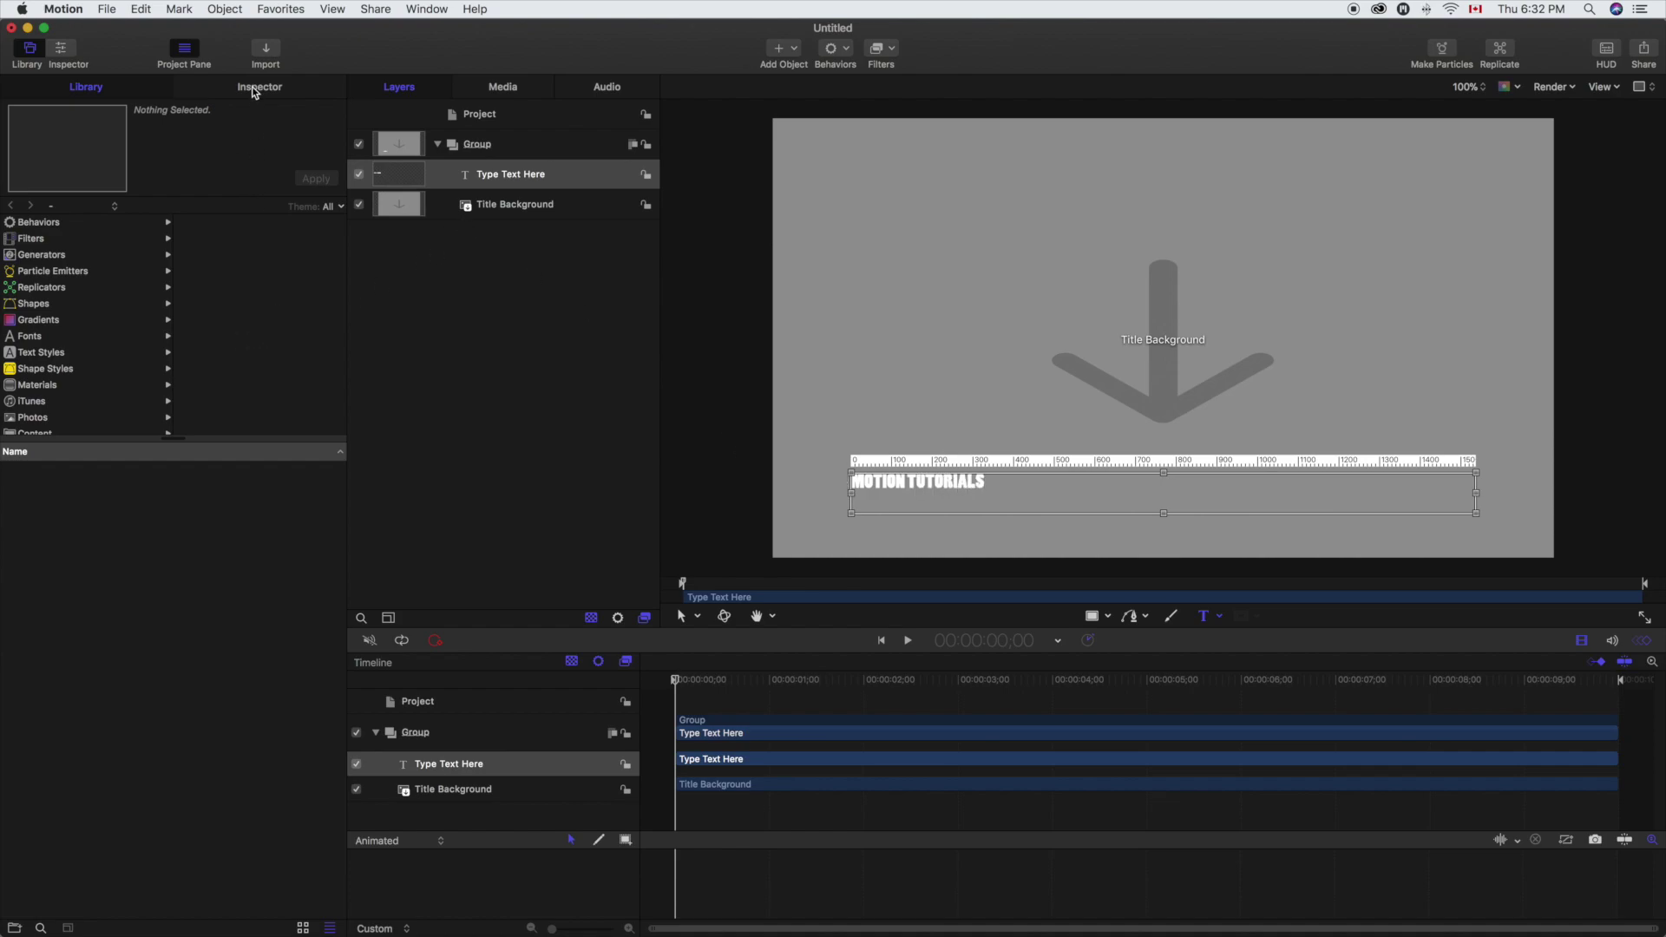
# - Centre-align the title, enlarge it to size 175, and move it to the frame centre
pyautogui.click(255, 91)
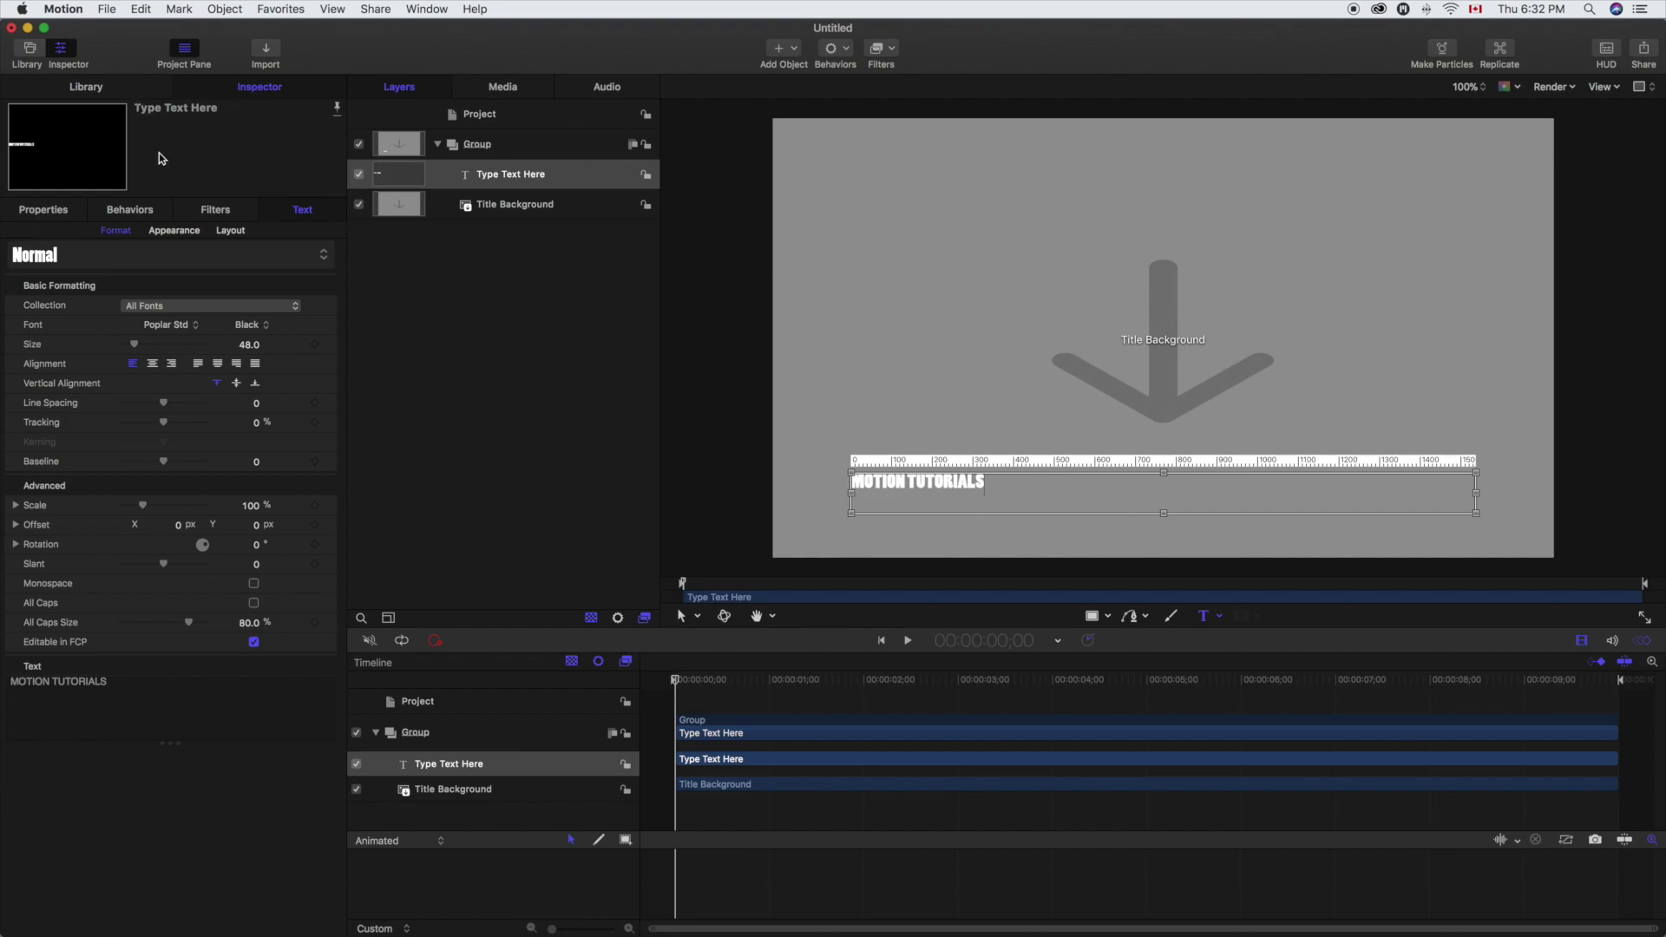
pyautogui.click(155, 365)
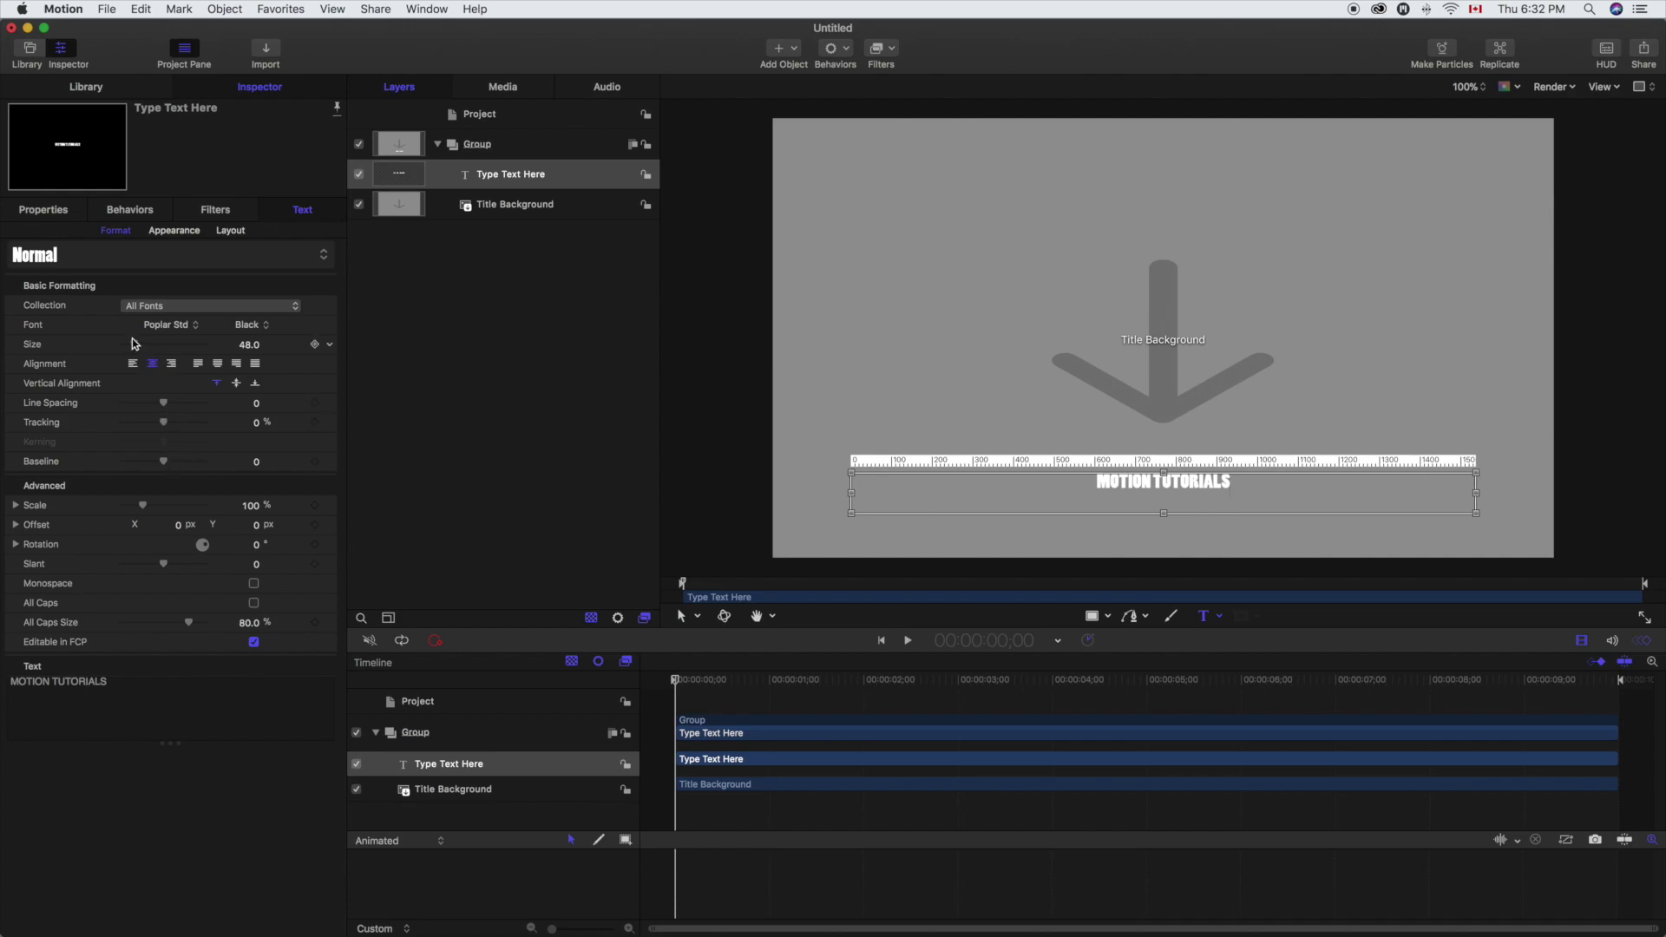
pyautogui.moveTo(135, 344); pyautogui.dragTo(172, 351)
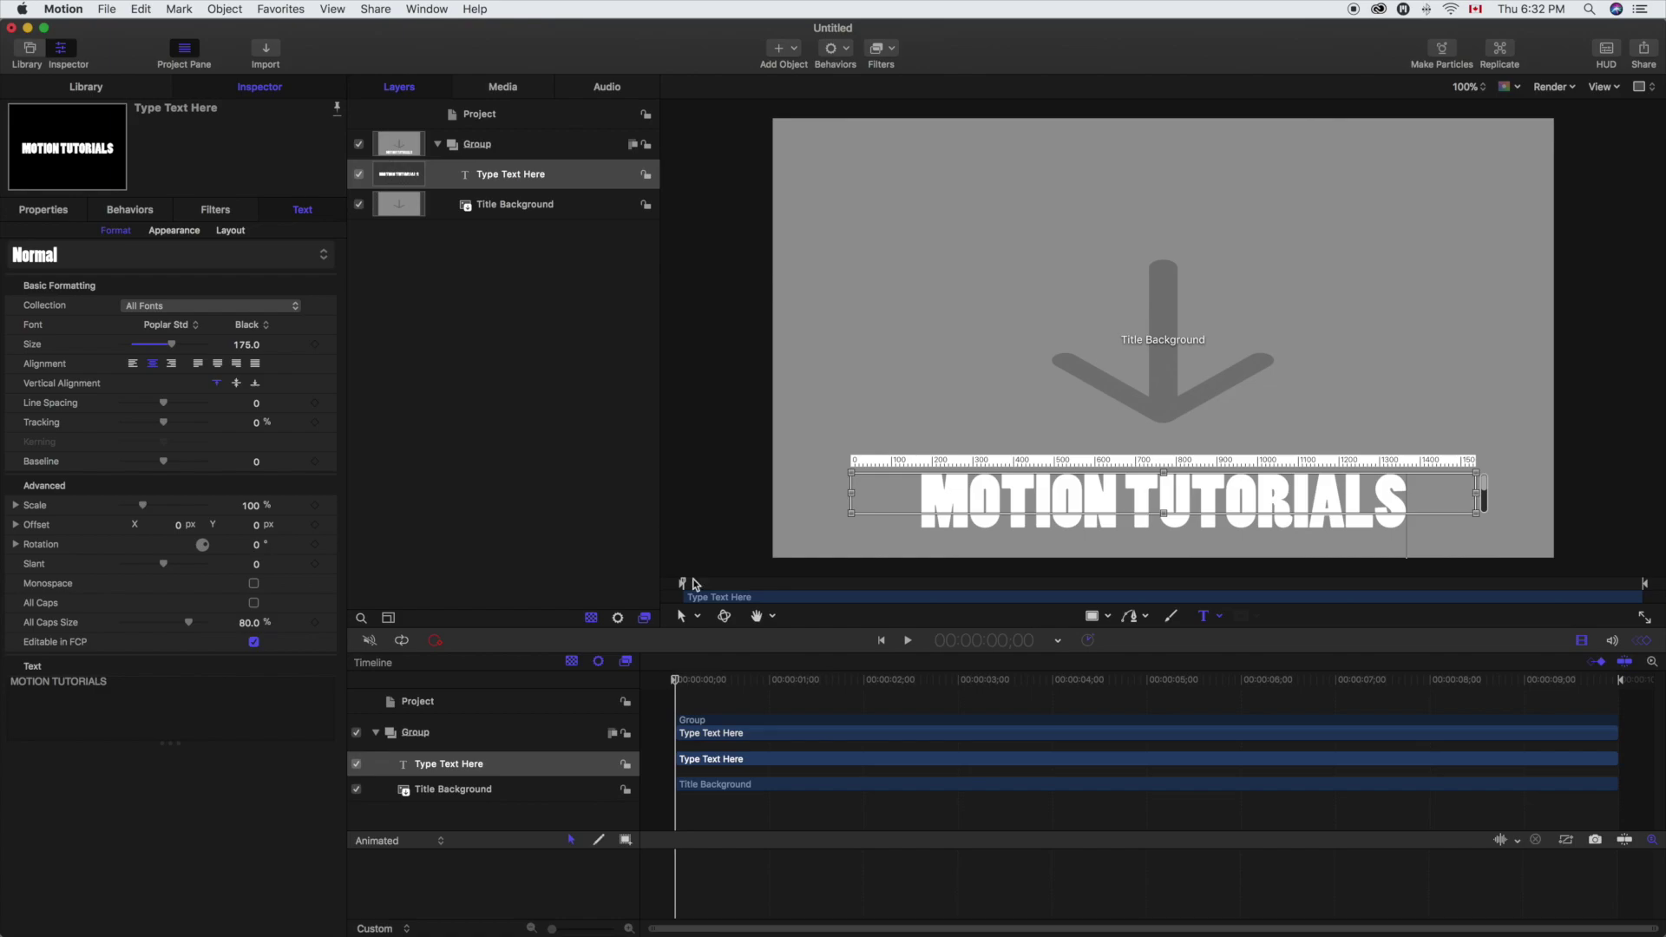
pyautogui.click(682, 616)
pyautogui.moveTo(1139, 495); pyautogui.dragTo(1138, 334)
pyautogui.click(1015, 458)
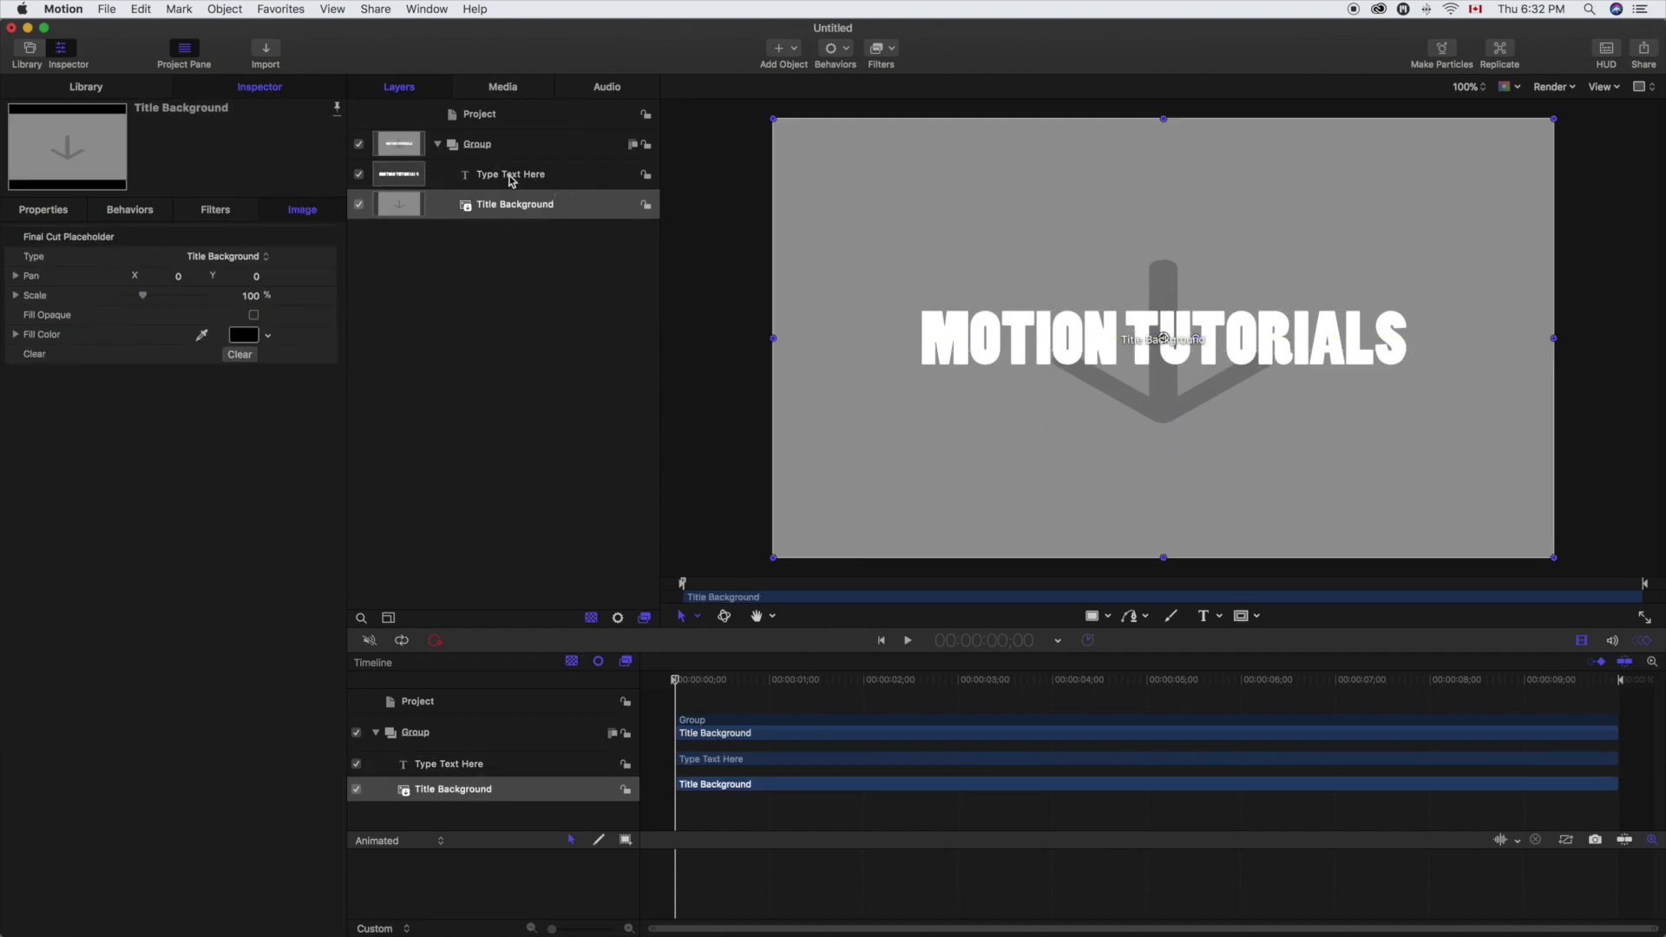
# - Import Ink09_Blue60fps.mp4 and place its layer below the title text
pyautogui.click(108, 9)
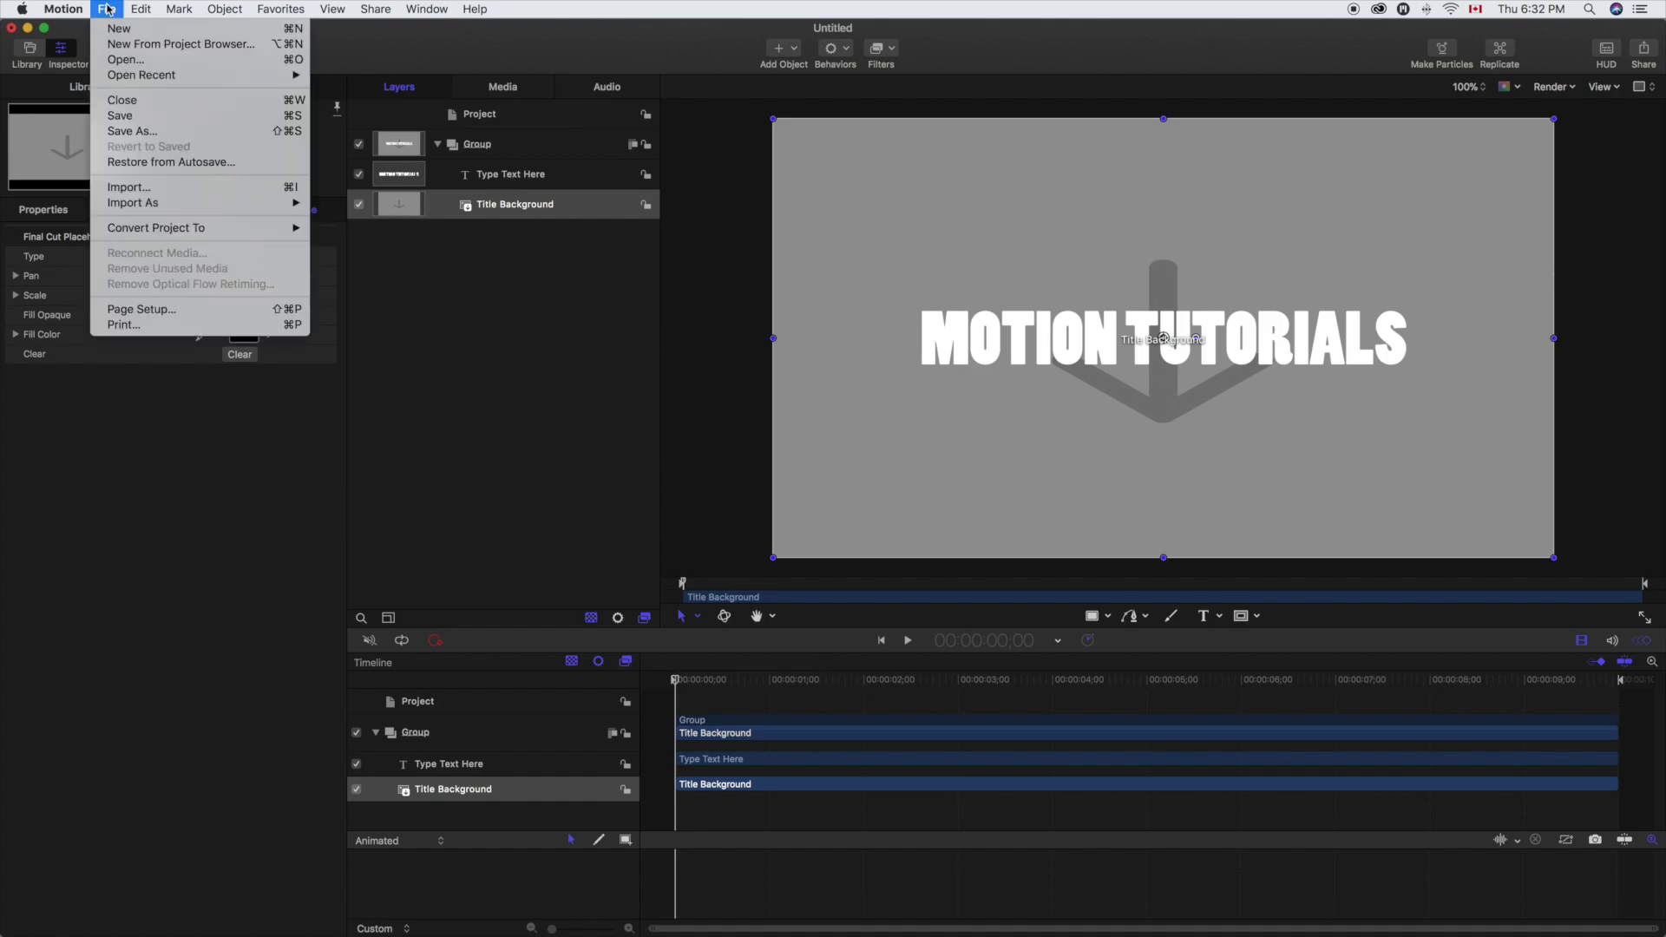
pyautogui.click(129, 187)
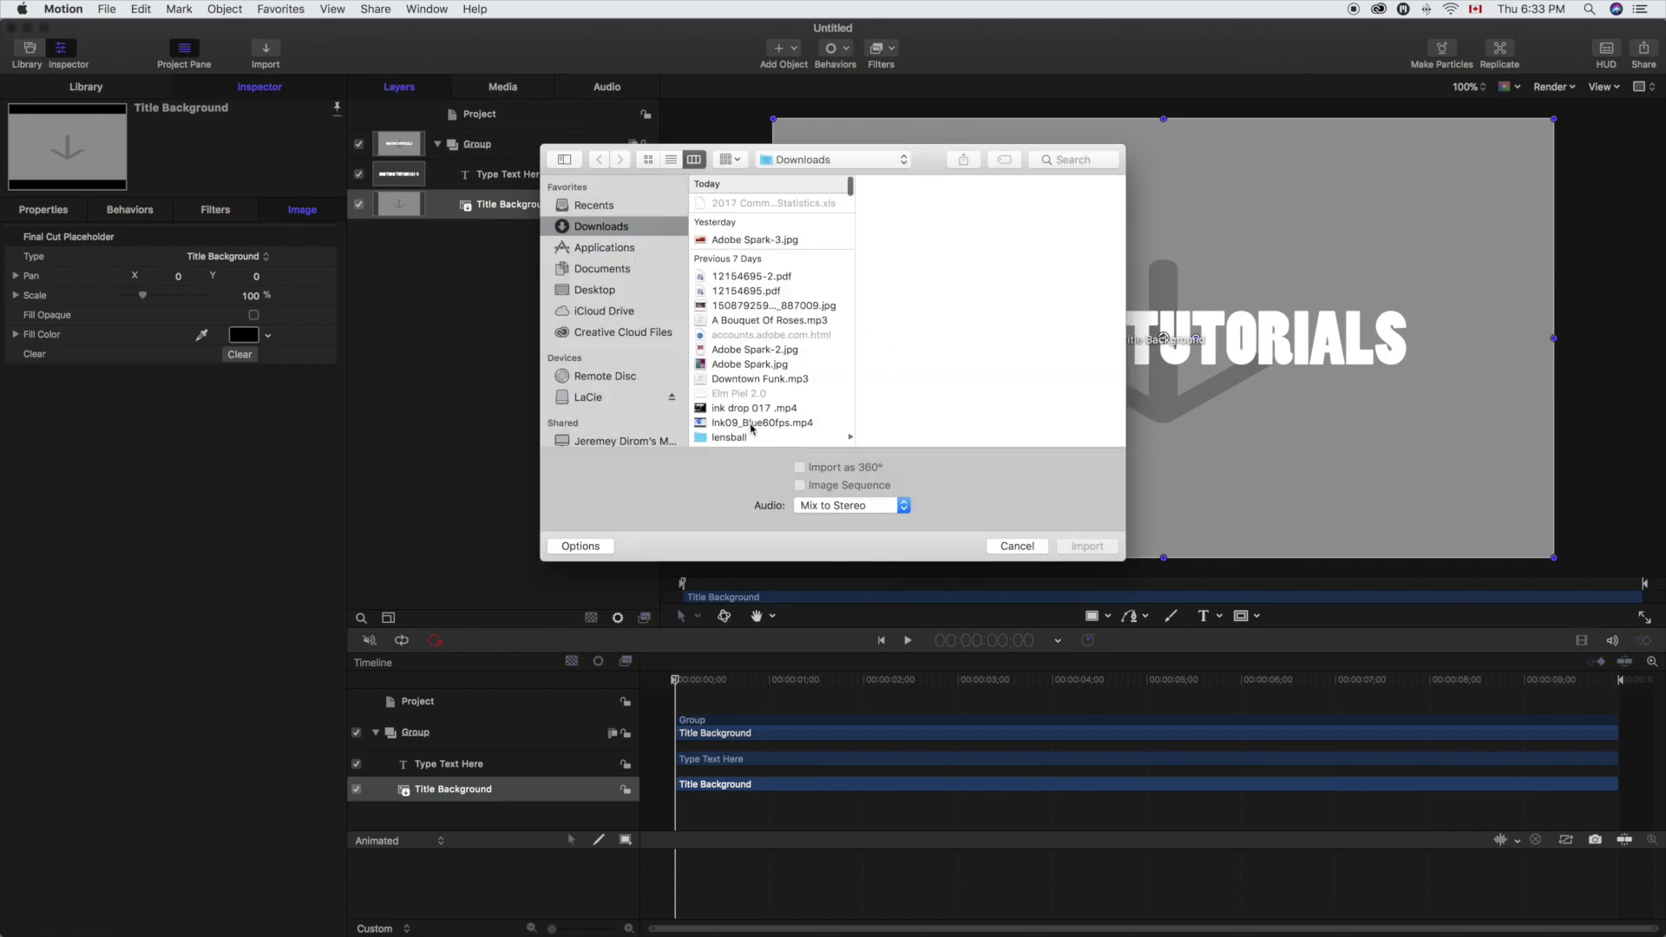
pyautogui.click(759, 423)
pyautogui.click(1084, 547)
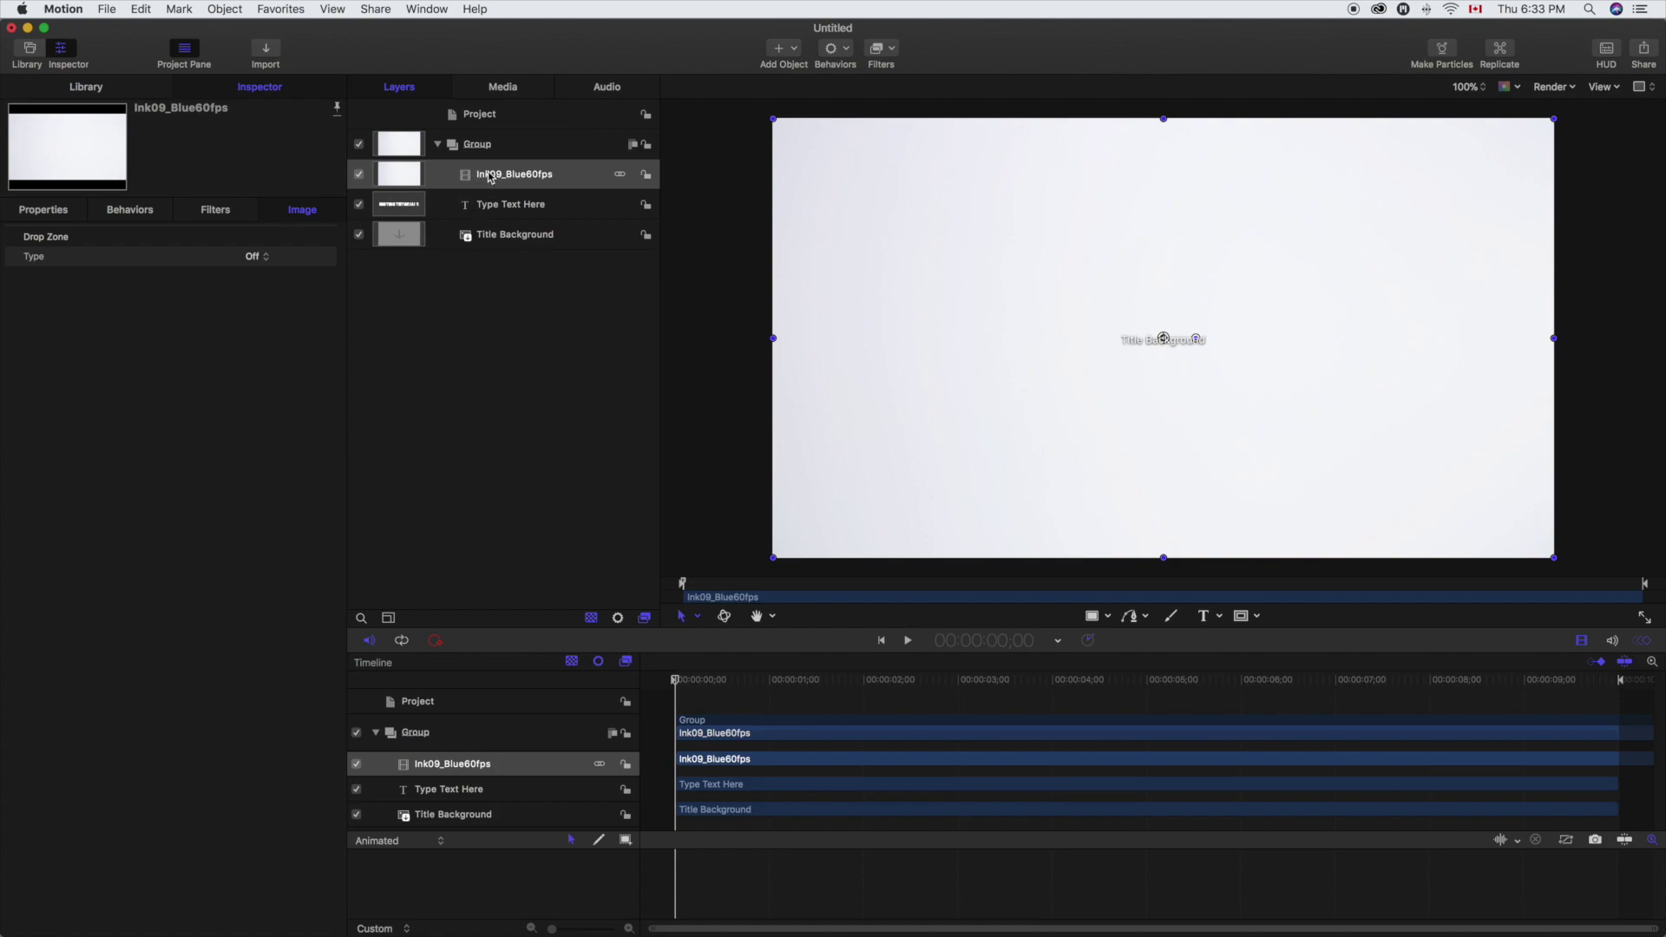
pyautogui.moveTo(490, 178); pyautogui.dragTo(529, 222)
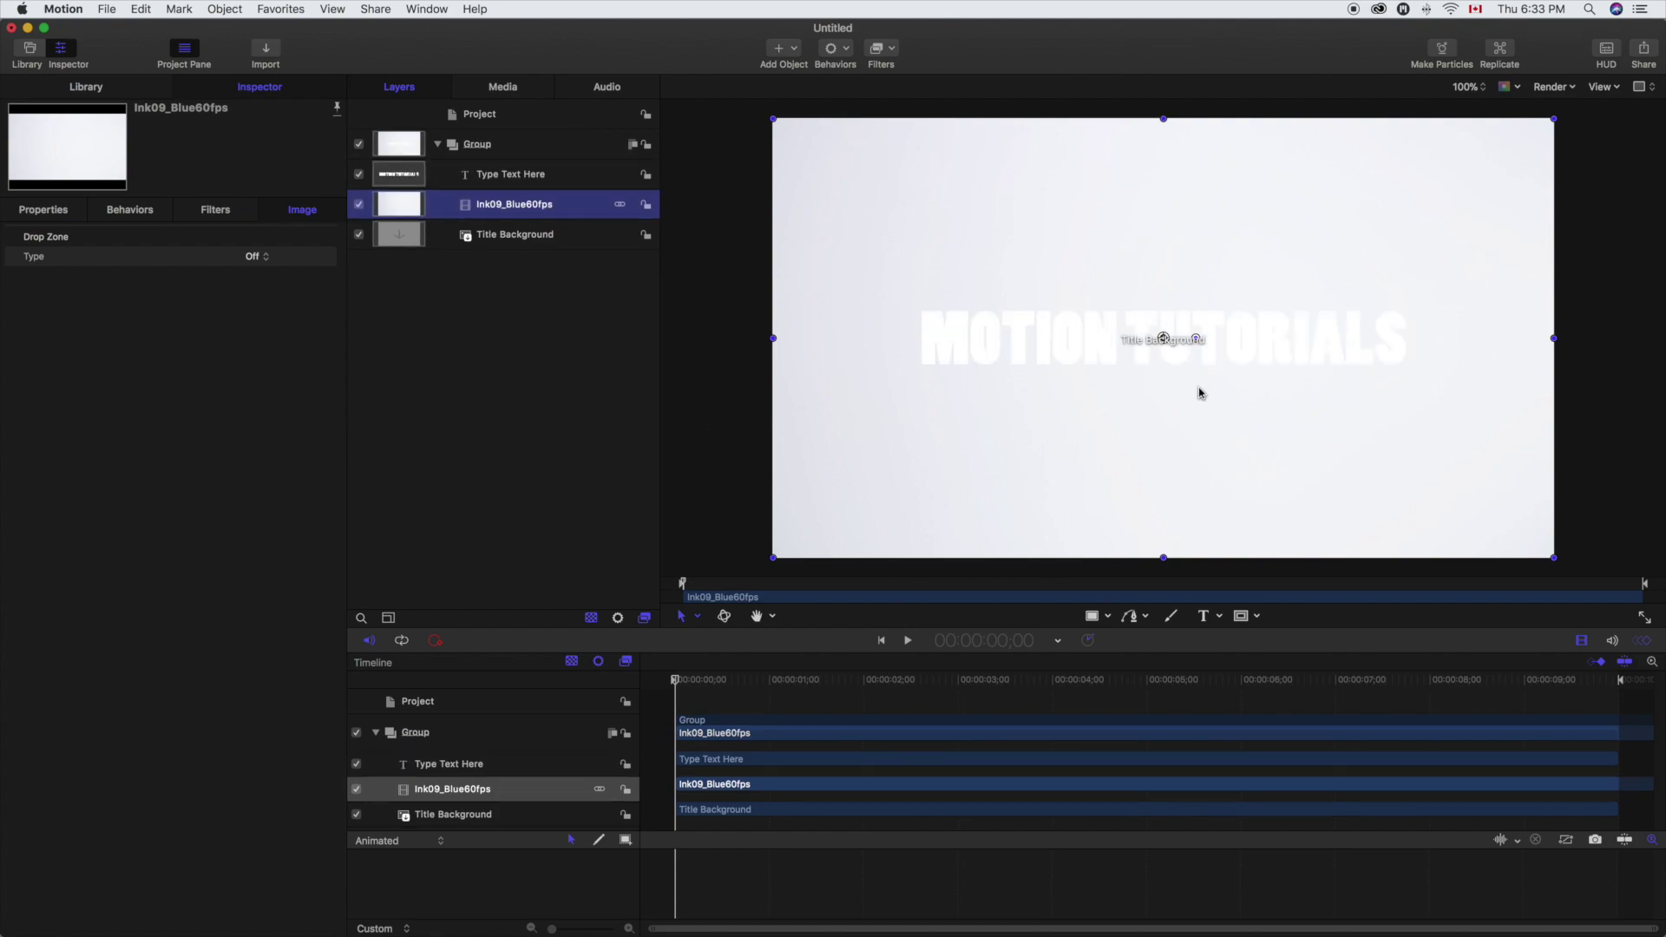
# - Slide the ink clip earlier in the Timeline so blue ink shows from the start
pyautogui.moveTo(682, 686)
pyautogui.mouseDown()
pyautogui.moveTo(1659, 667)
pyautogui.moveTo(663, 682)
pyautogui.mouseUp()
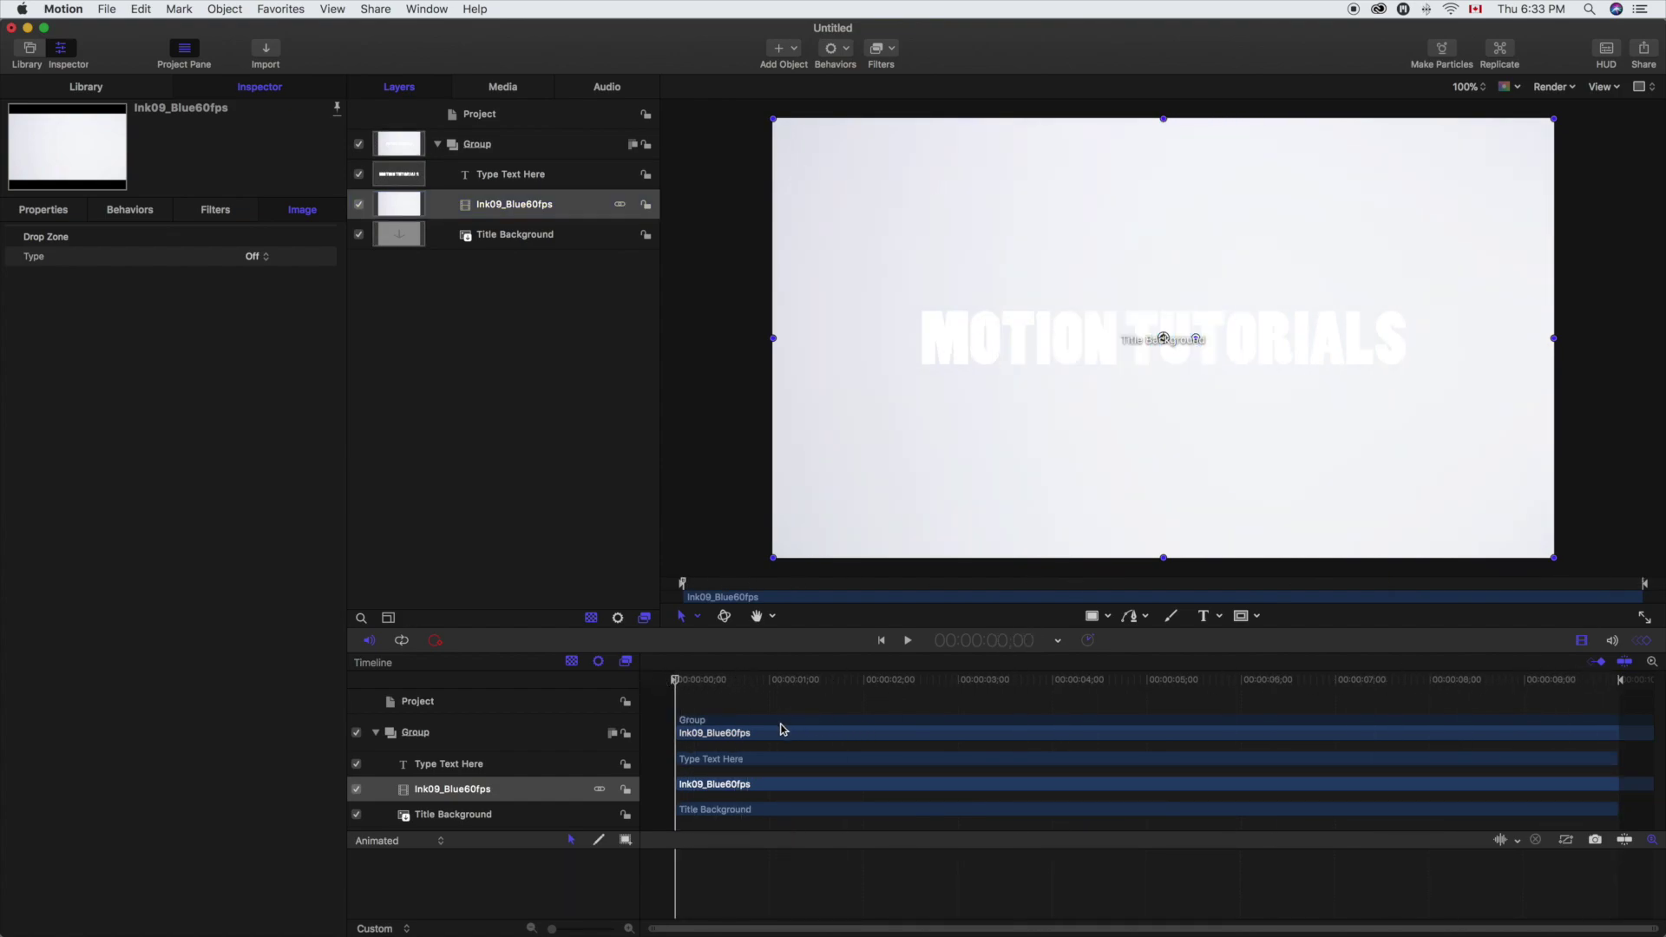
pyautogui.moveTo(836, 739); pyautogui.dragTo(562, 727)
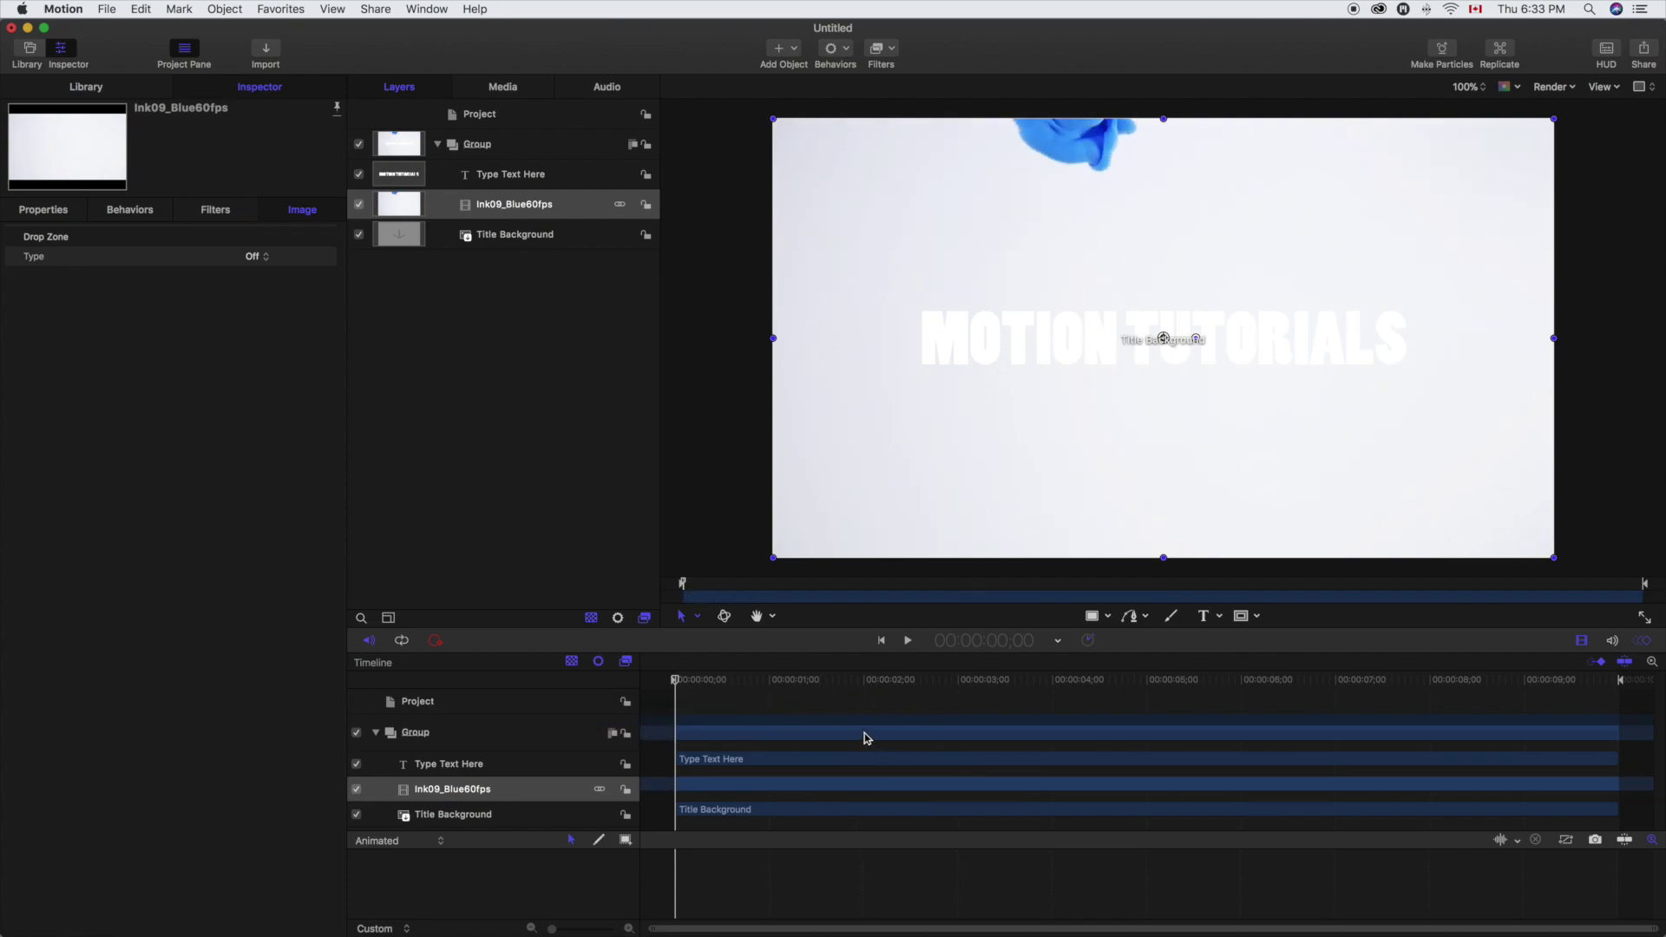
pyautogui.moveTo(866, 738); pyautogui.dragTo(775, 737)
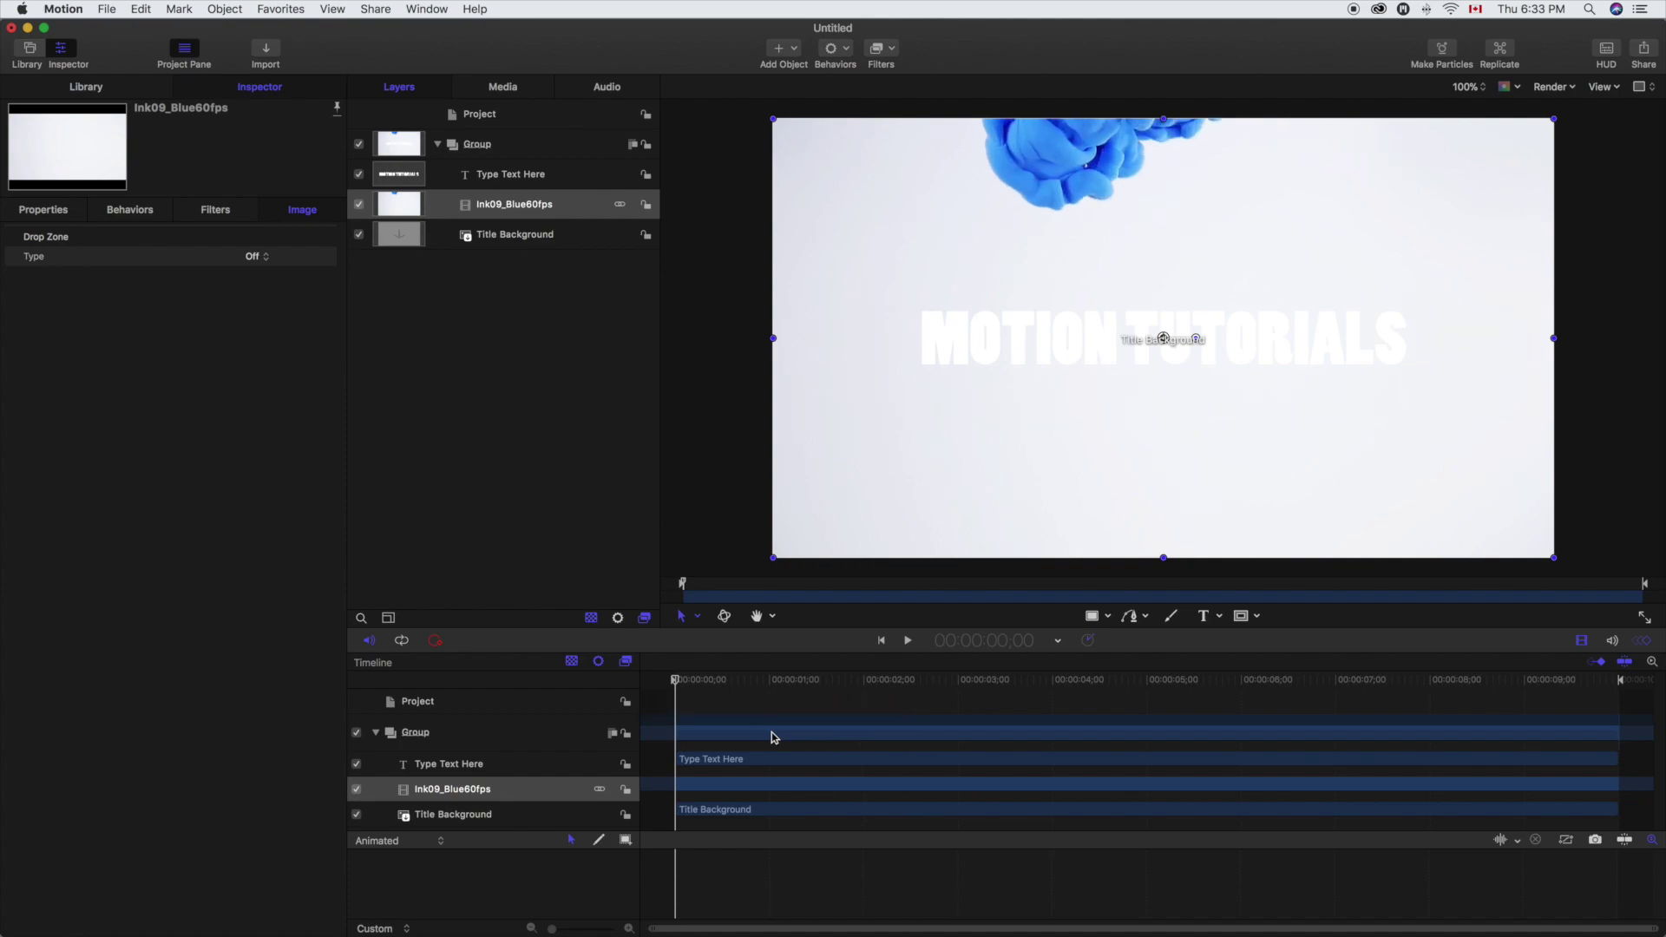
pyautogui.moveTo(684, 688)
pyautogui.mouseDown()
pyautogui.moveTo(1236, 694)
pyautogui.moveTo(1401, 716)
pyautogui.moveTo(625, 722)
pyautogui.mouseUp()
# - Apply a Keyer filter to the ink clip and set its Strength to 0
pyautogui.click(896, 50)
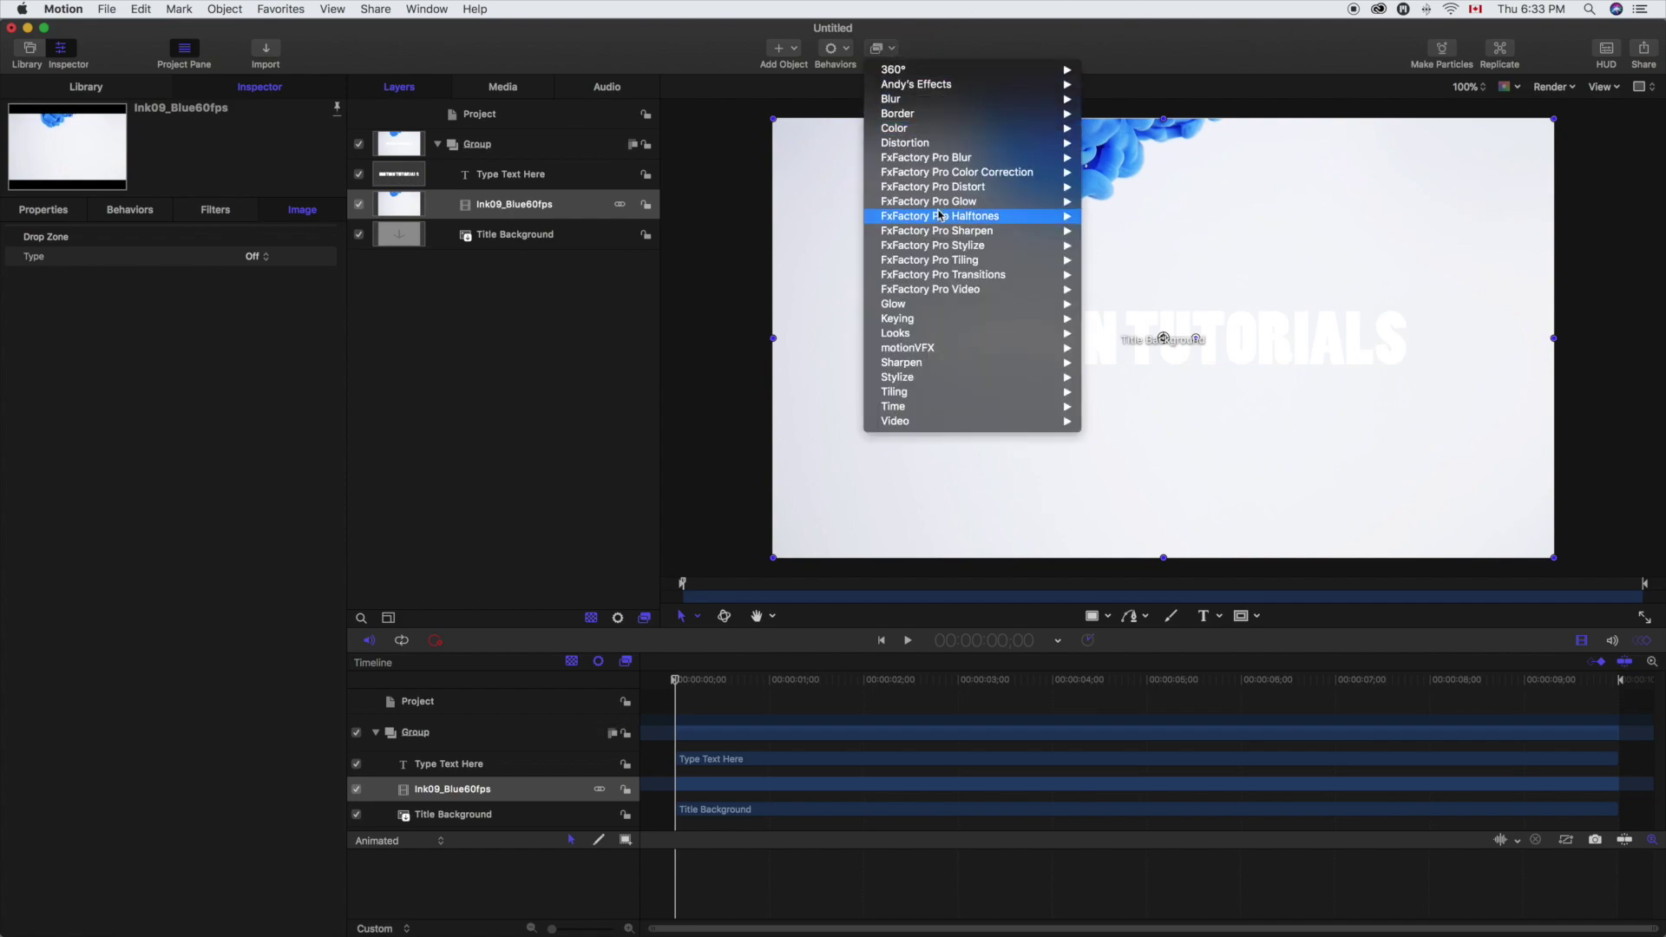
pyautogui.moveTo(976, 321)
pyautogui.click(1119, 319)
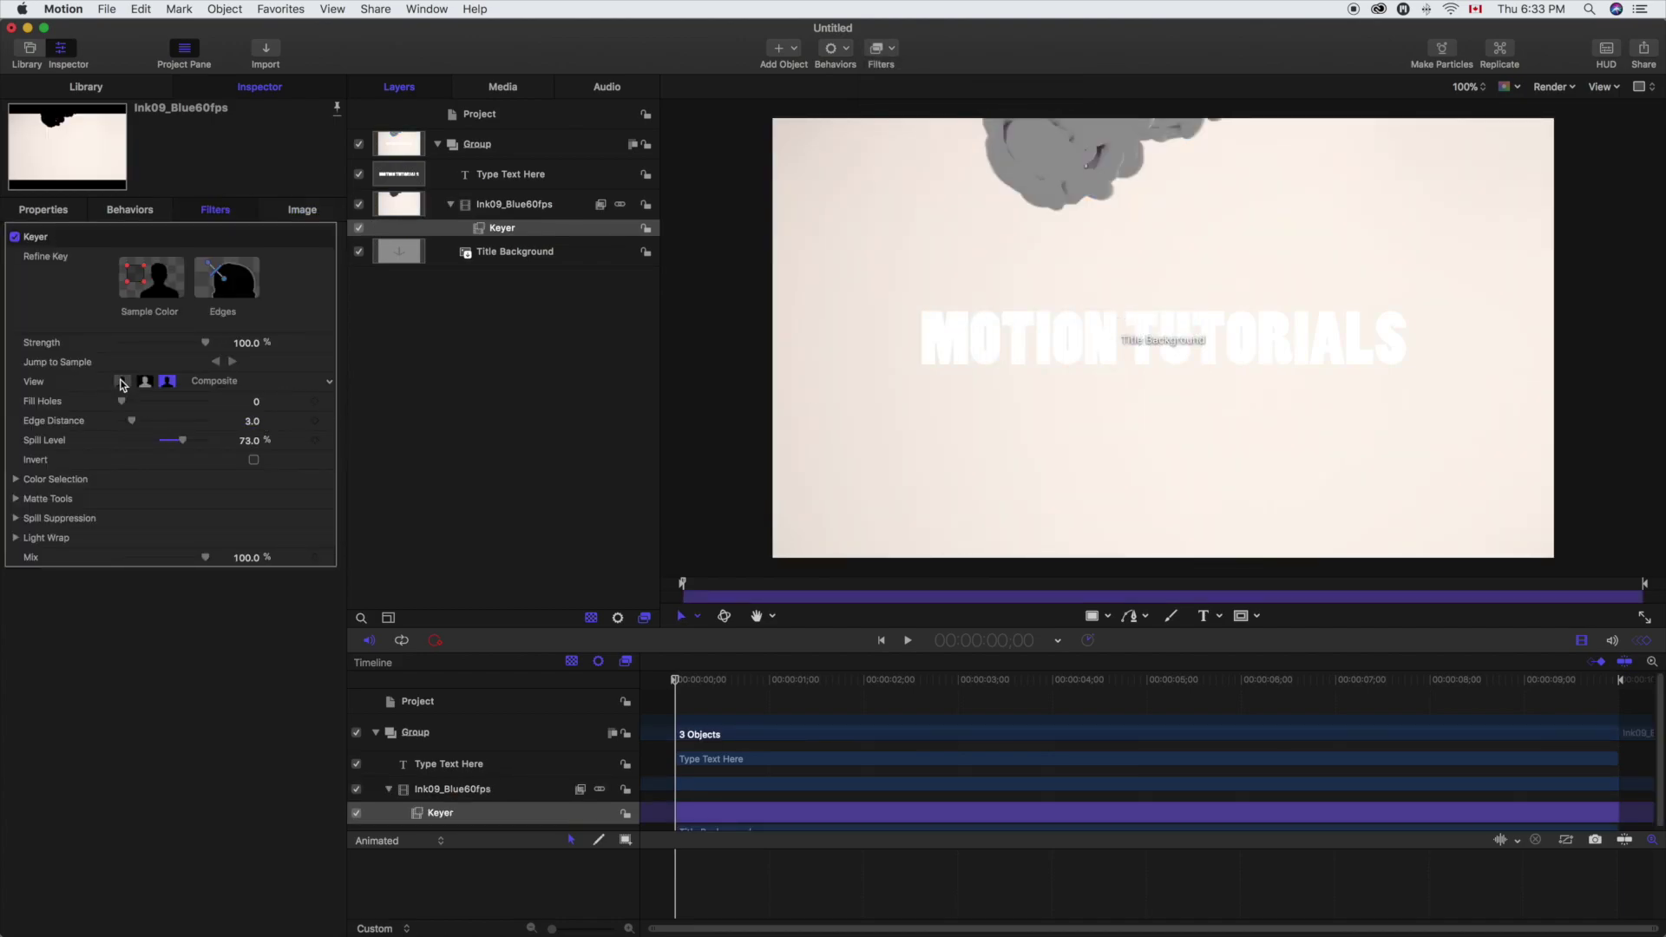
pyautogui.moveTo(207, 343); pyautogui.dragTo(76, 341)
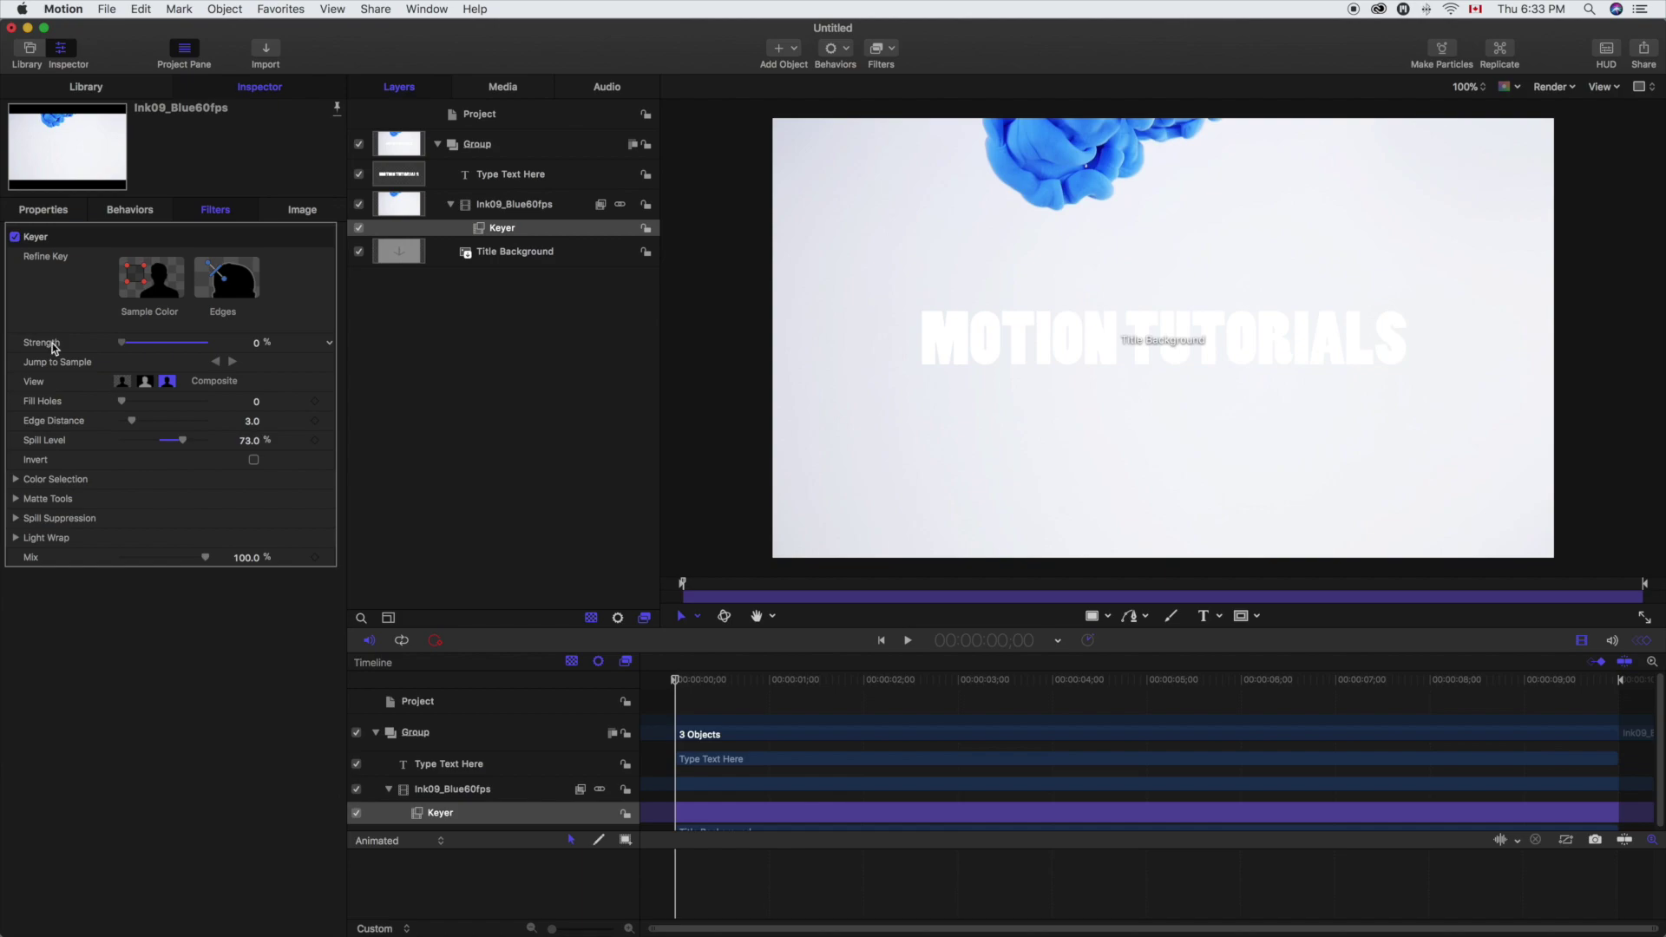
# - Sample two areas of the white background so the Keyer removes it
pyautogui.click(132, 286)
pyautogui.click(847, 182)
pyautogui.moveTo(850, 188); pyautogui.dragTo(920, 241)
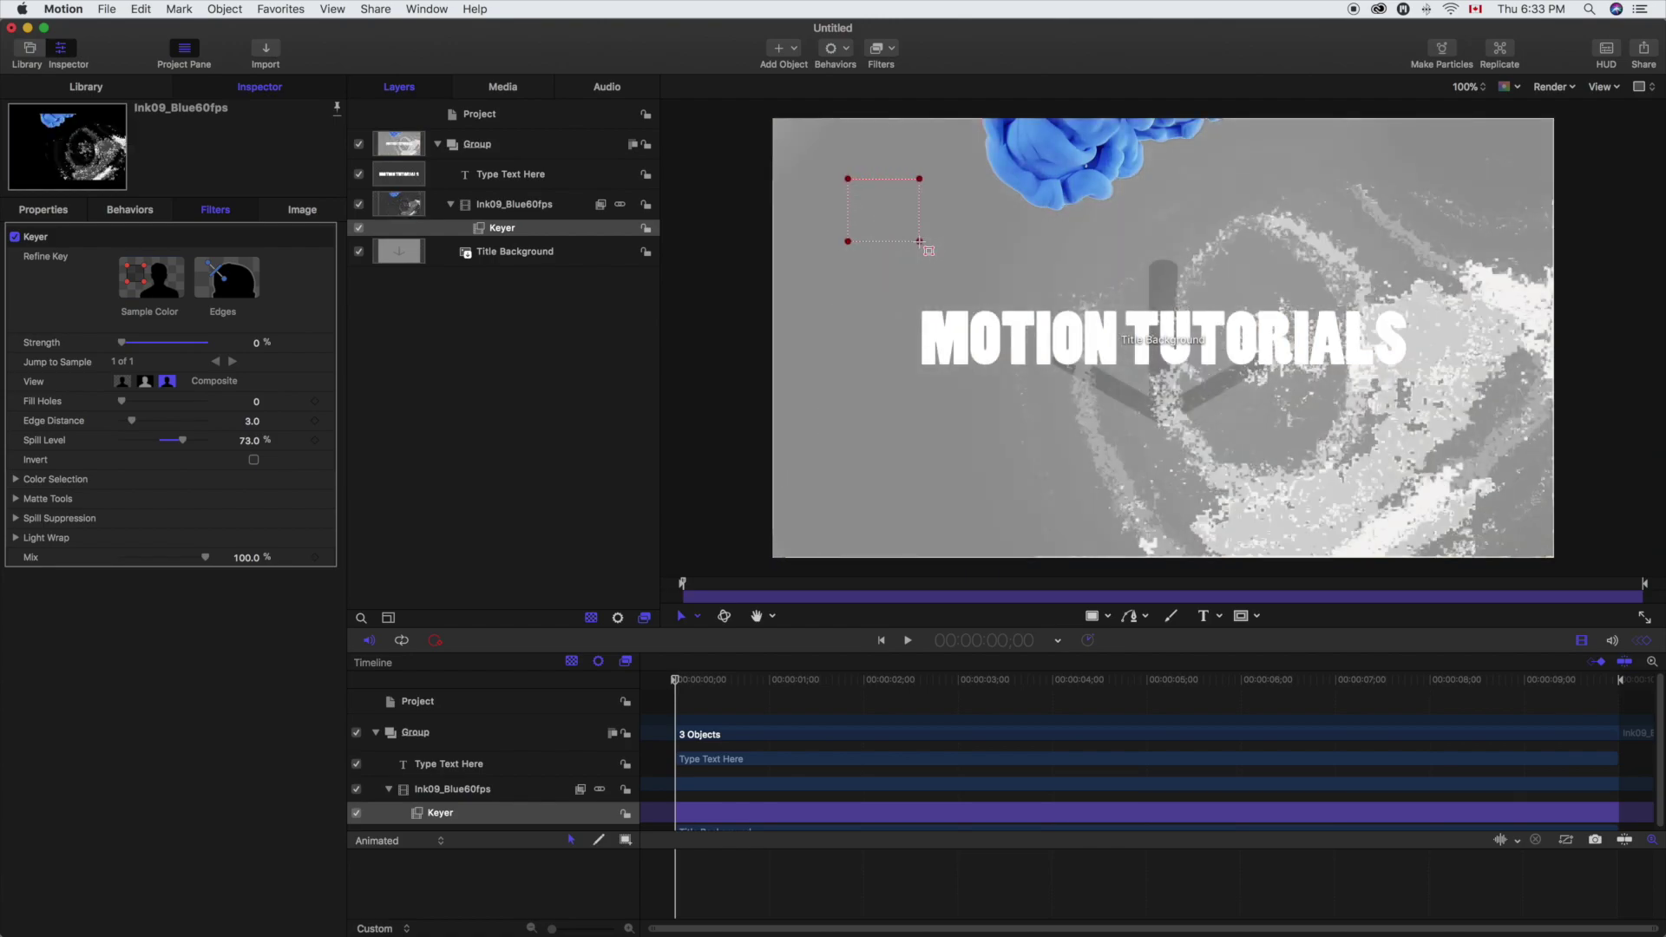
pyautogui.click(132, 275)
pyautogui.moveTo(1341, 225); pyautogui.dragTo(1493, 503)
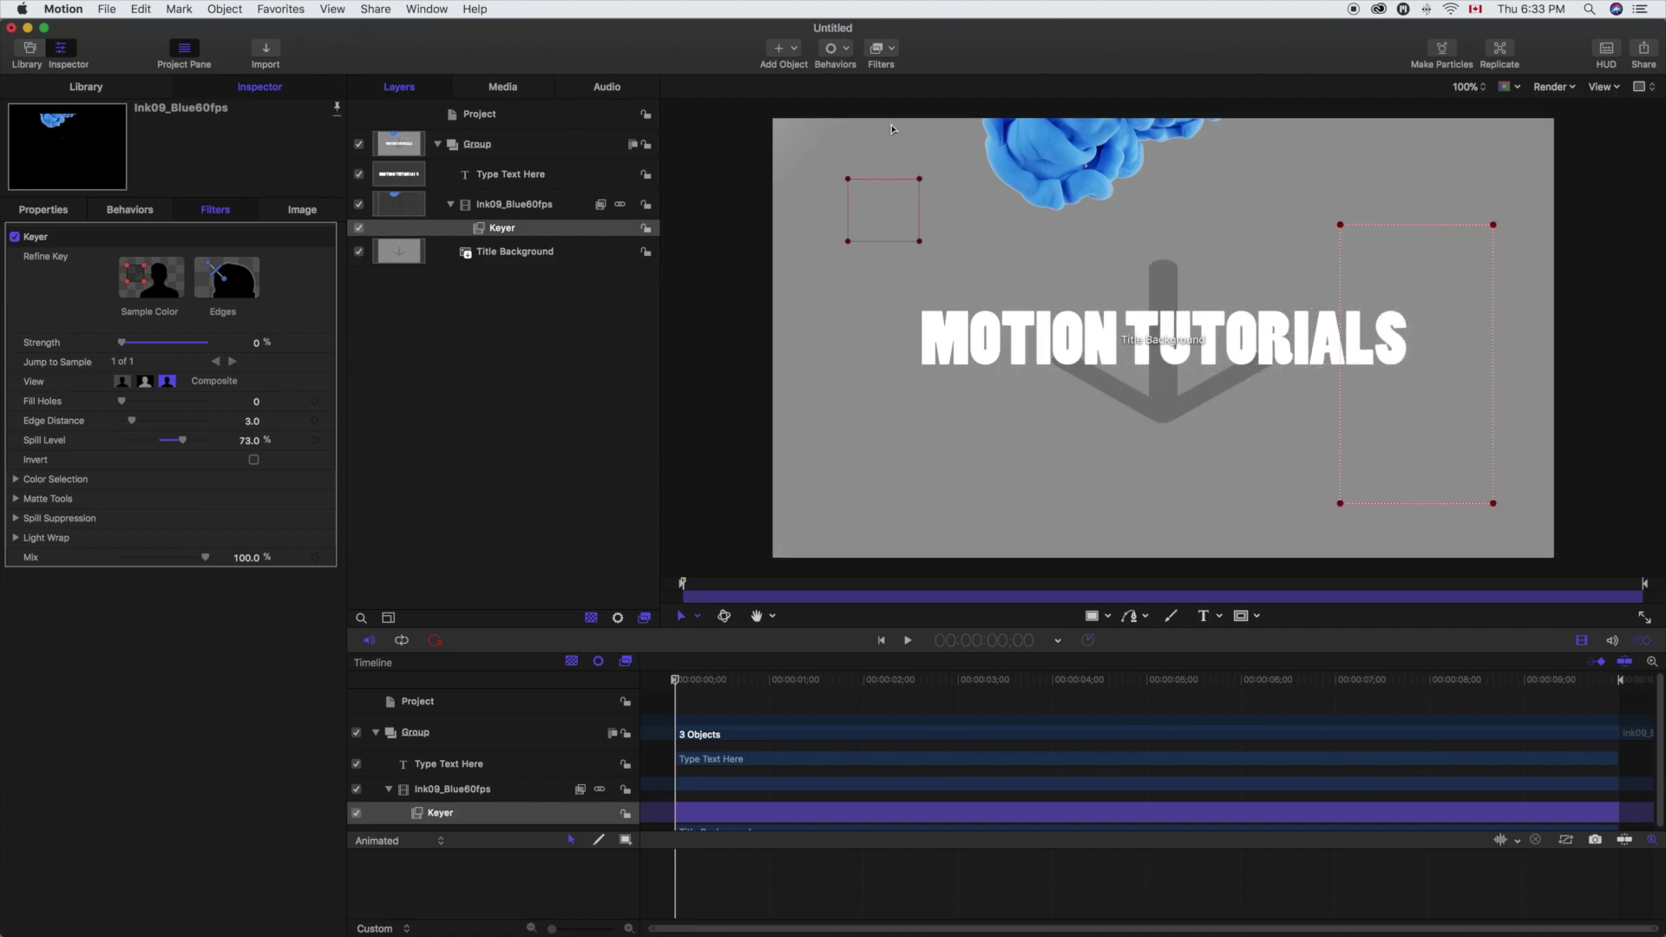
pyautogui.moveTo(681, 689)
pyautogui.mouseDown()
pyautogui.moveTo(1388, 652)
pyautogui.moveTo(1516, 628)
pyautogui.moveTo(1203, 646)
pyautogui.mouseUp()
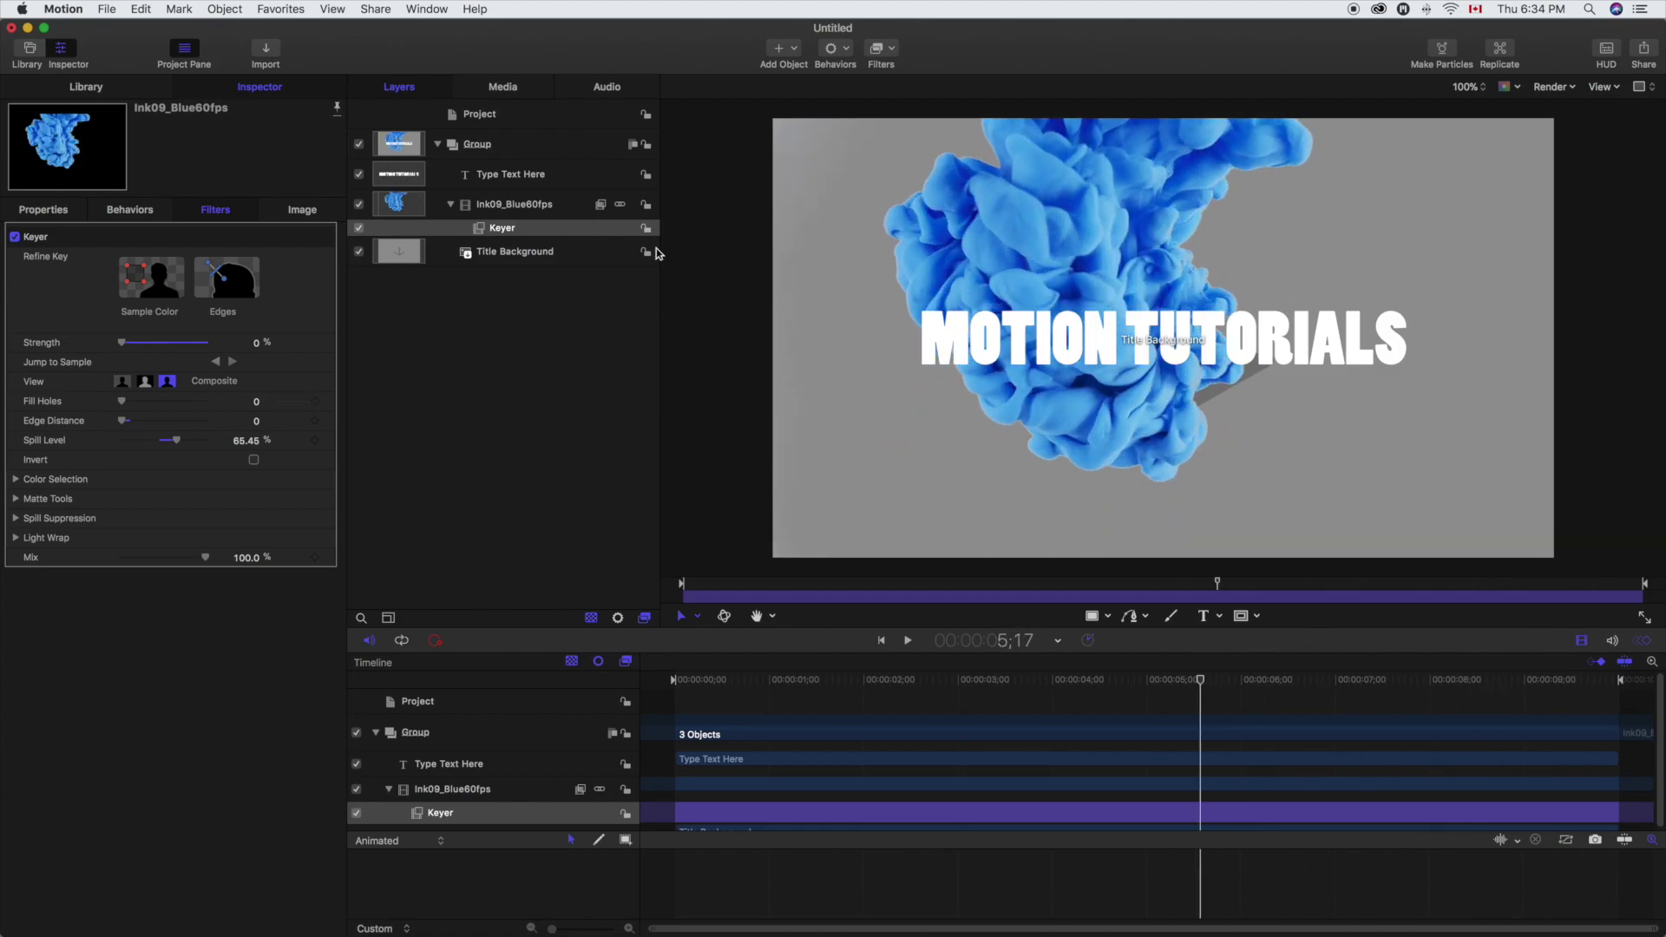
# - Rotate the ink clip to about 95° and reposition it in the frame
pyautogui.click(499, 205)
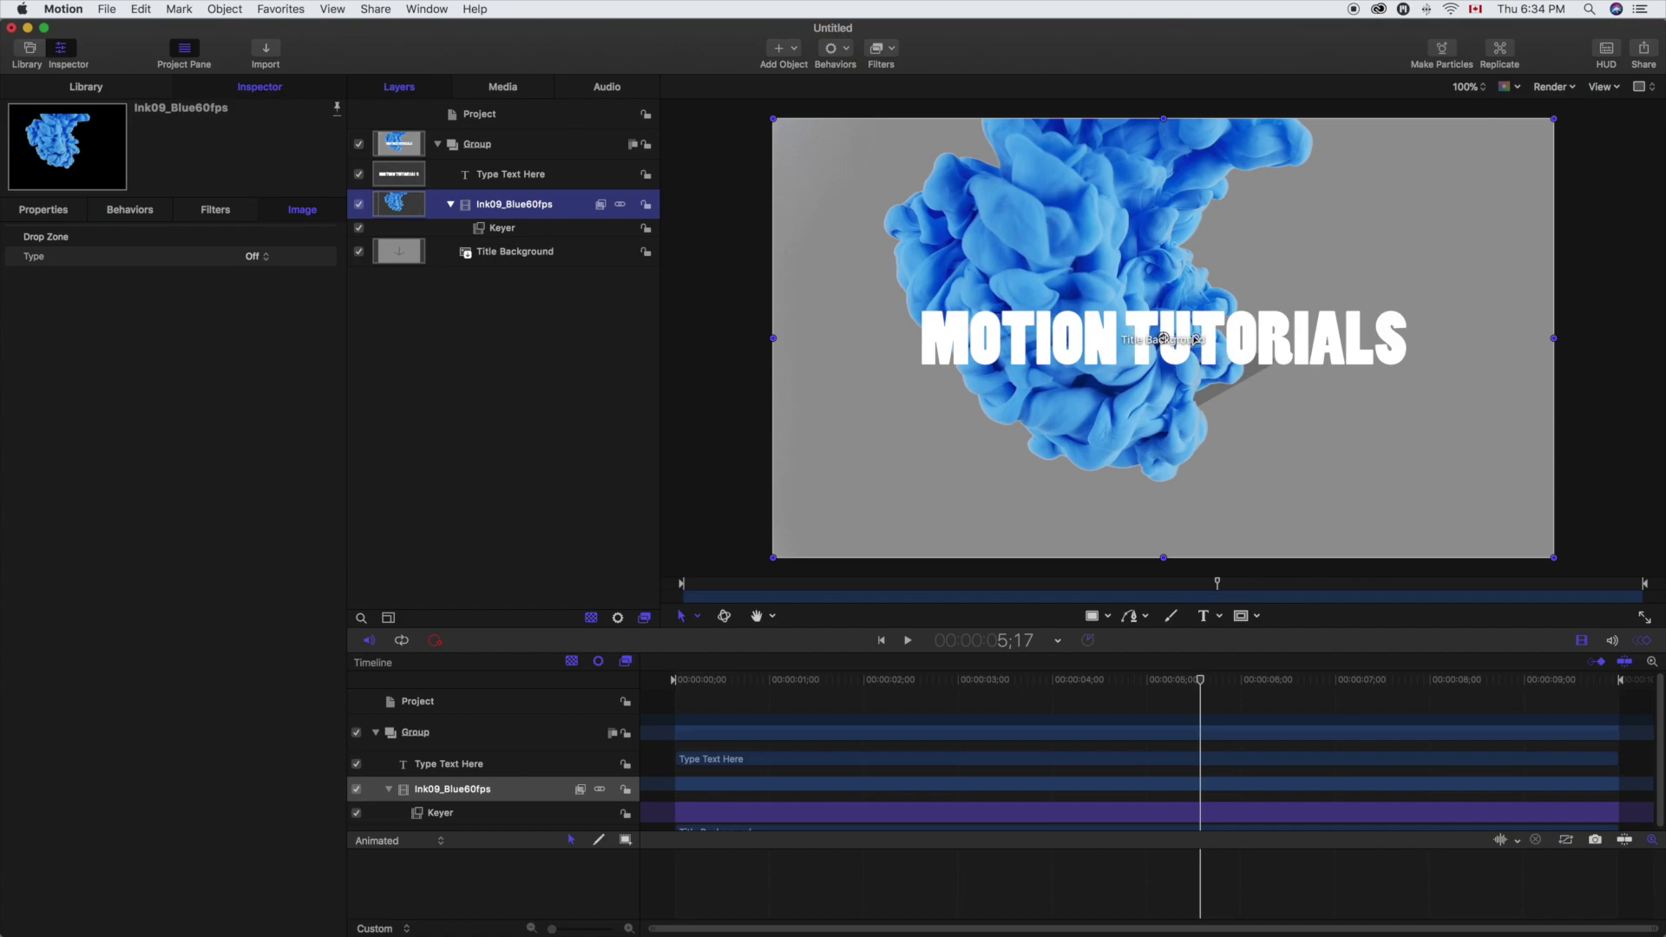
pyautogui.moveTo(1197, 339); pyautogui.dragTo(1163, 299)
pyautogui.moveTo(1144, 384); pyautogui.dragTo(966, 385)
pyautogui.moveTo(1200, 685)
pyautogui.mouseDown()
pyautogui.moveTo(636, 676)
pyautogui.moveTo(818, 676)
pyautogui.moveTo(675, 677)
pyautogui.mouseUp()
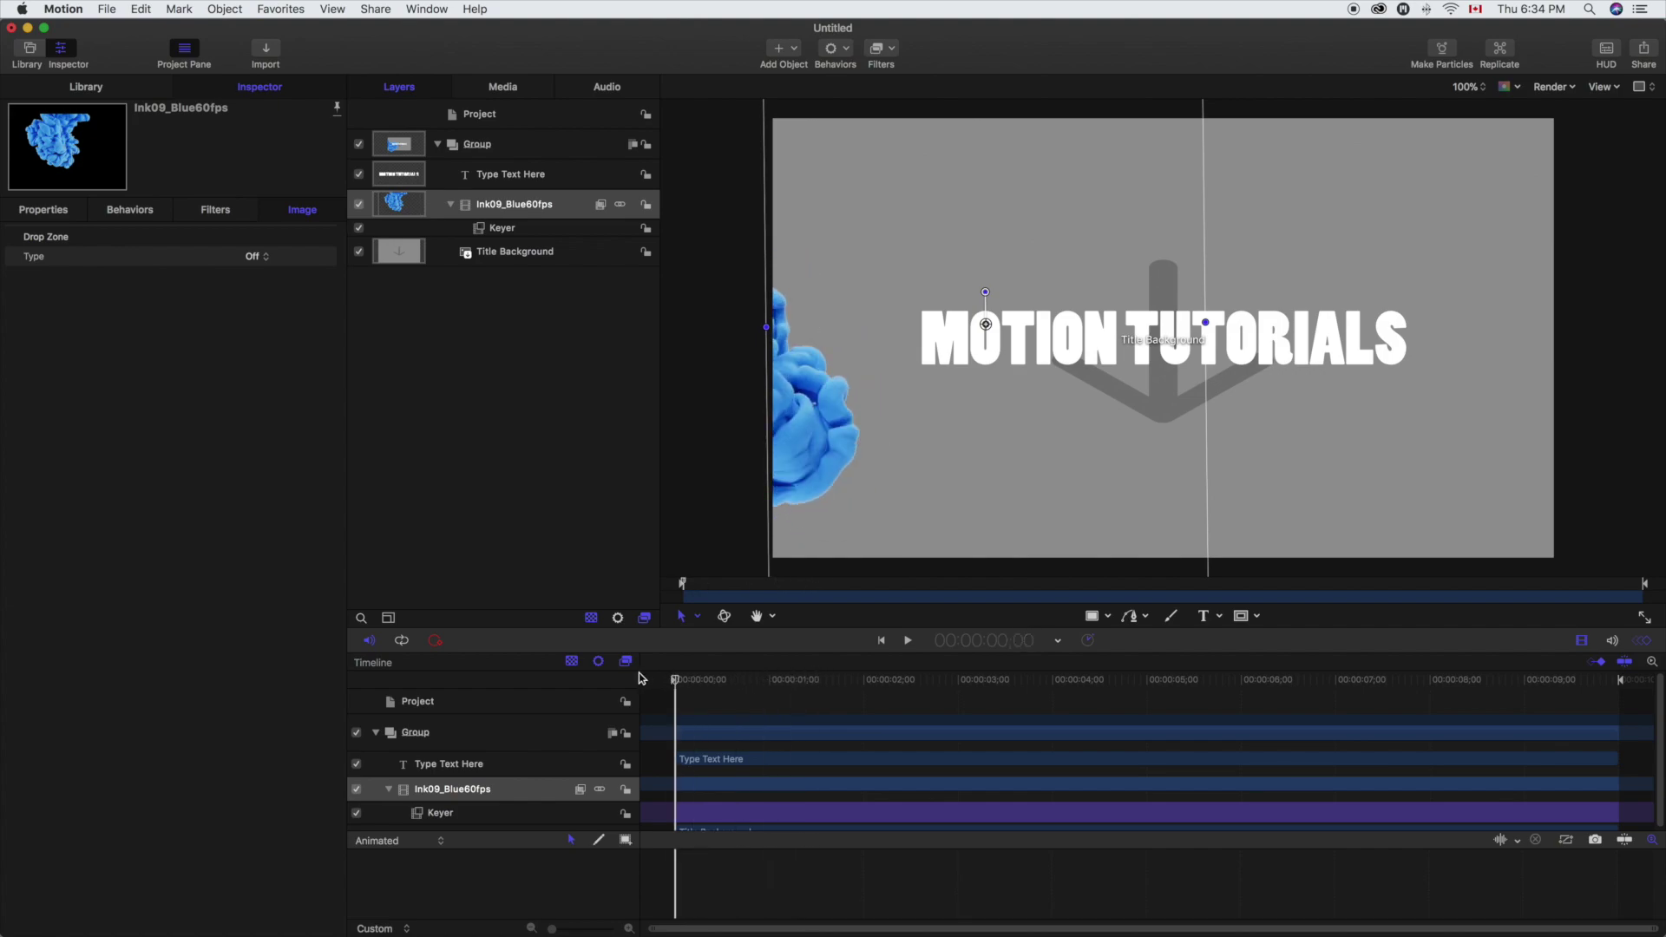
pyautogui.moveTo(807, 392)
pyautogui.mouseDown()
pyautogui.moveTo(870, 366)
pyautogui.moveTo(861, 315)
pyautogui.mouseUp()
# - Scale the ink clip up so it covers the title background
pyautogui.moveTo(676, 682); pyautogui.dragTo(1590, 692)
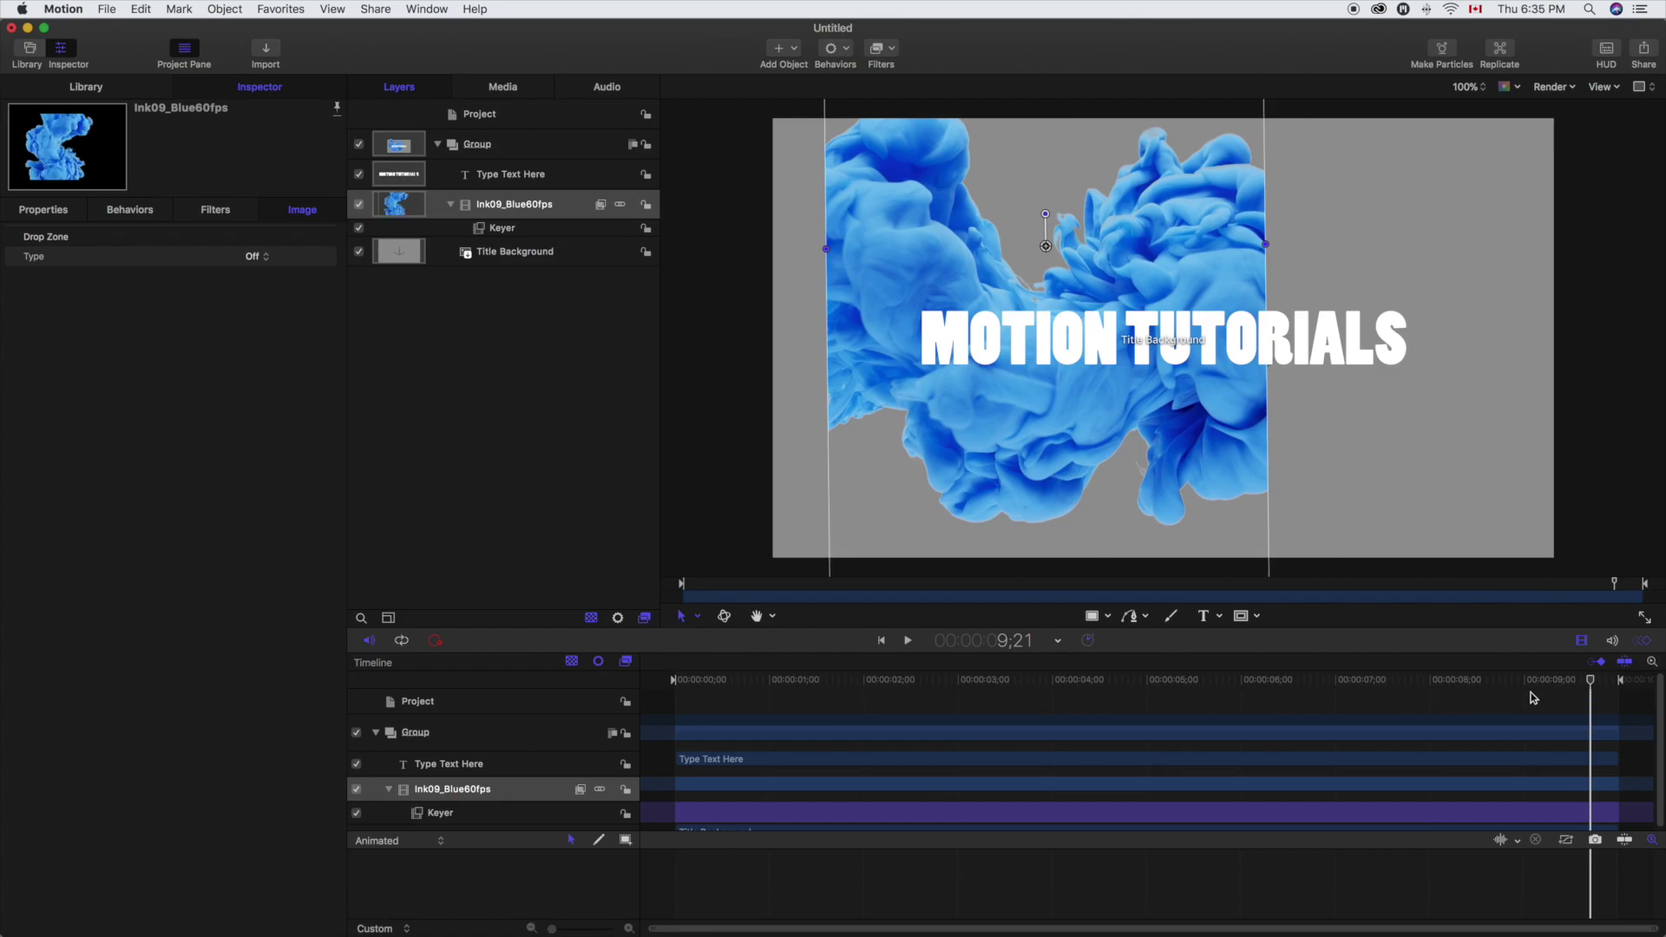
pyautogui.scroll(3, 1239, 521)
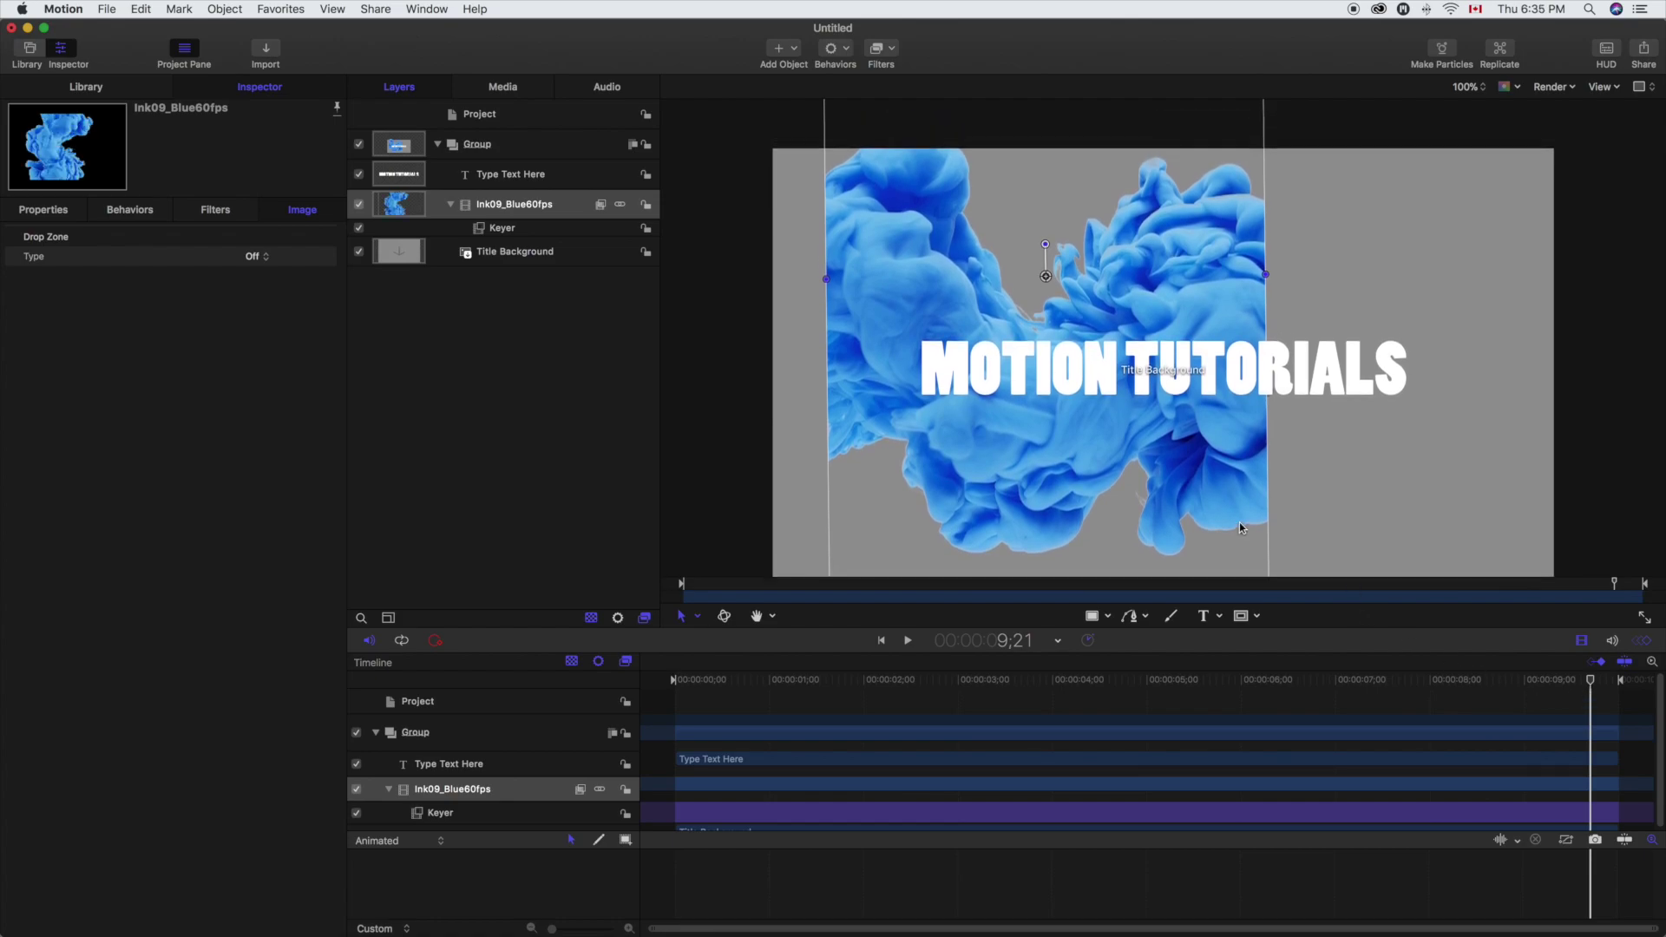
pyautogui.scroll(7, 1238, 524)
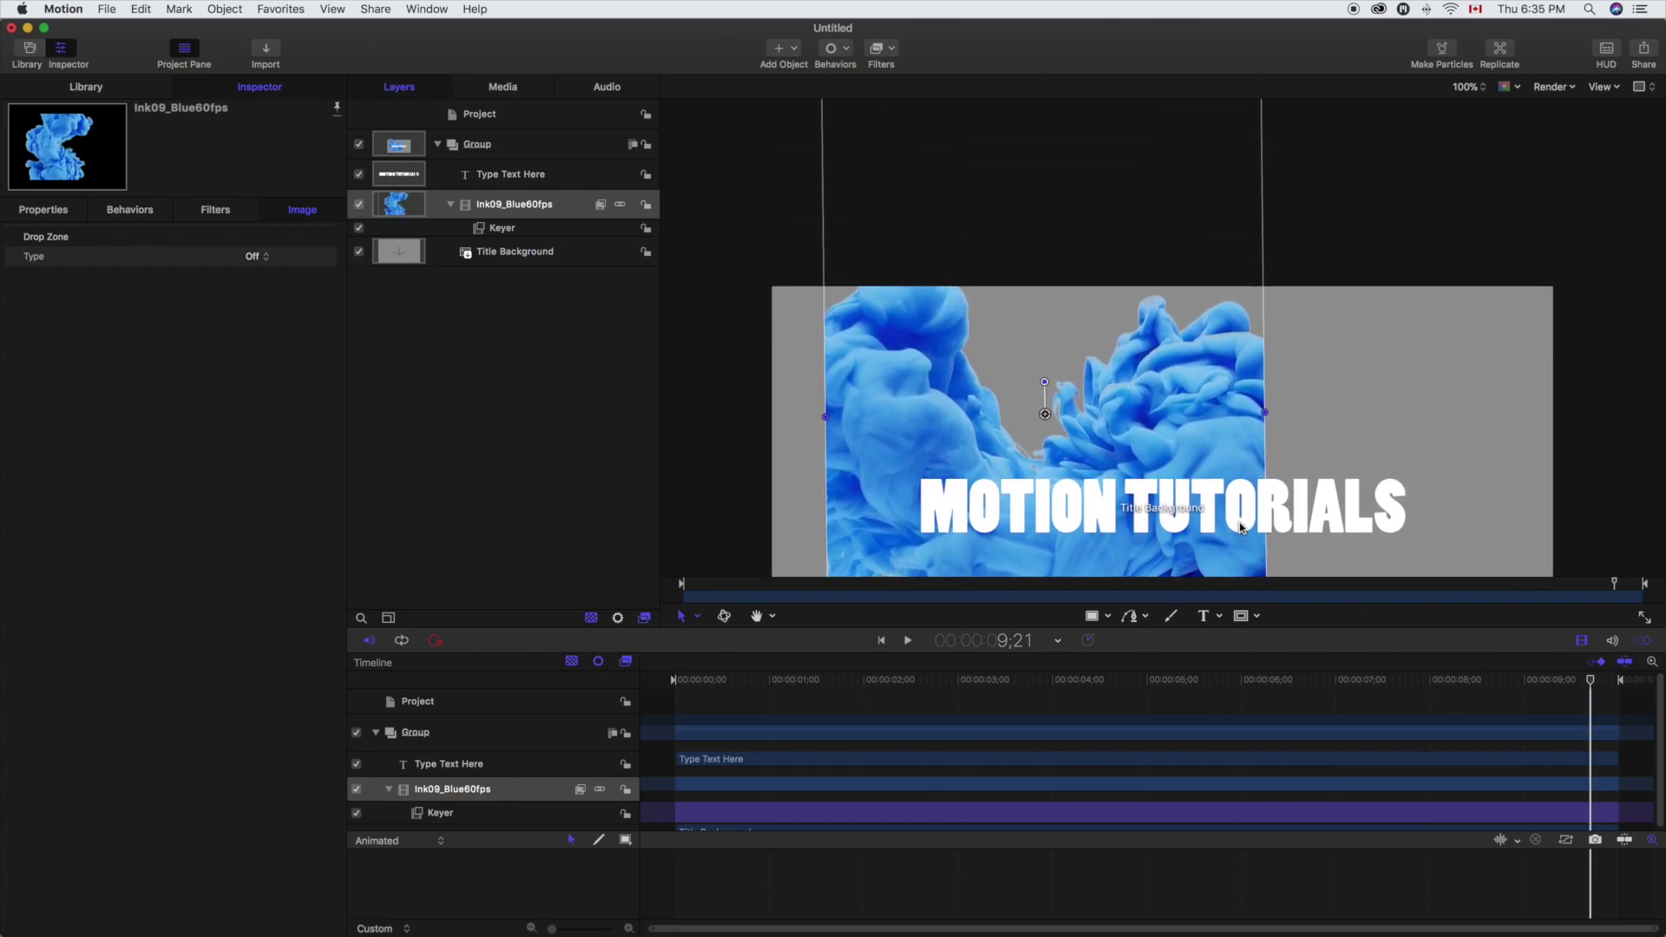
pyautogui.scroll(4, 1239, 522)
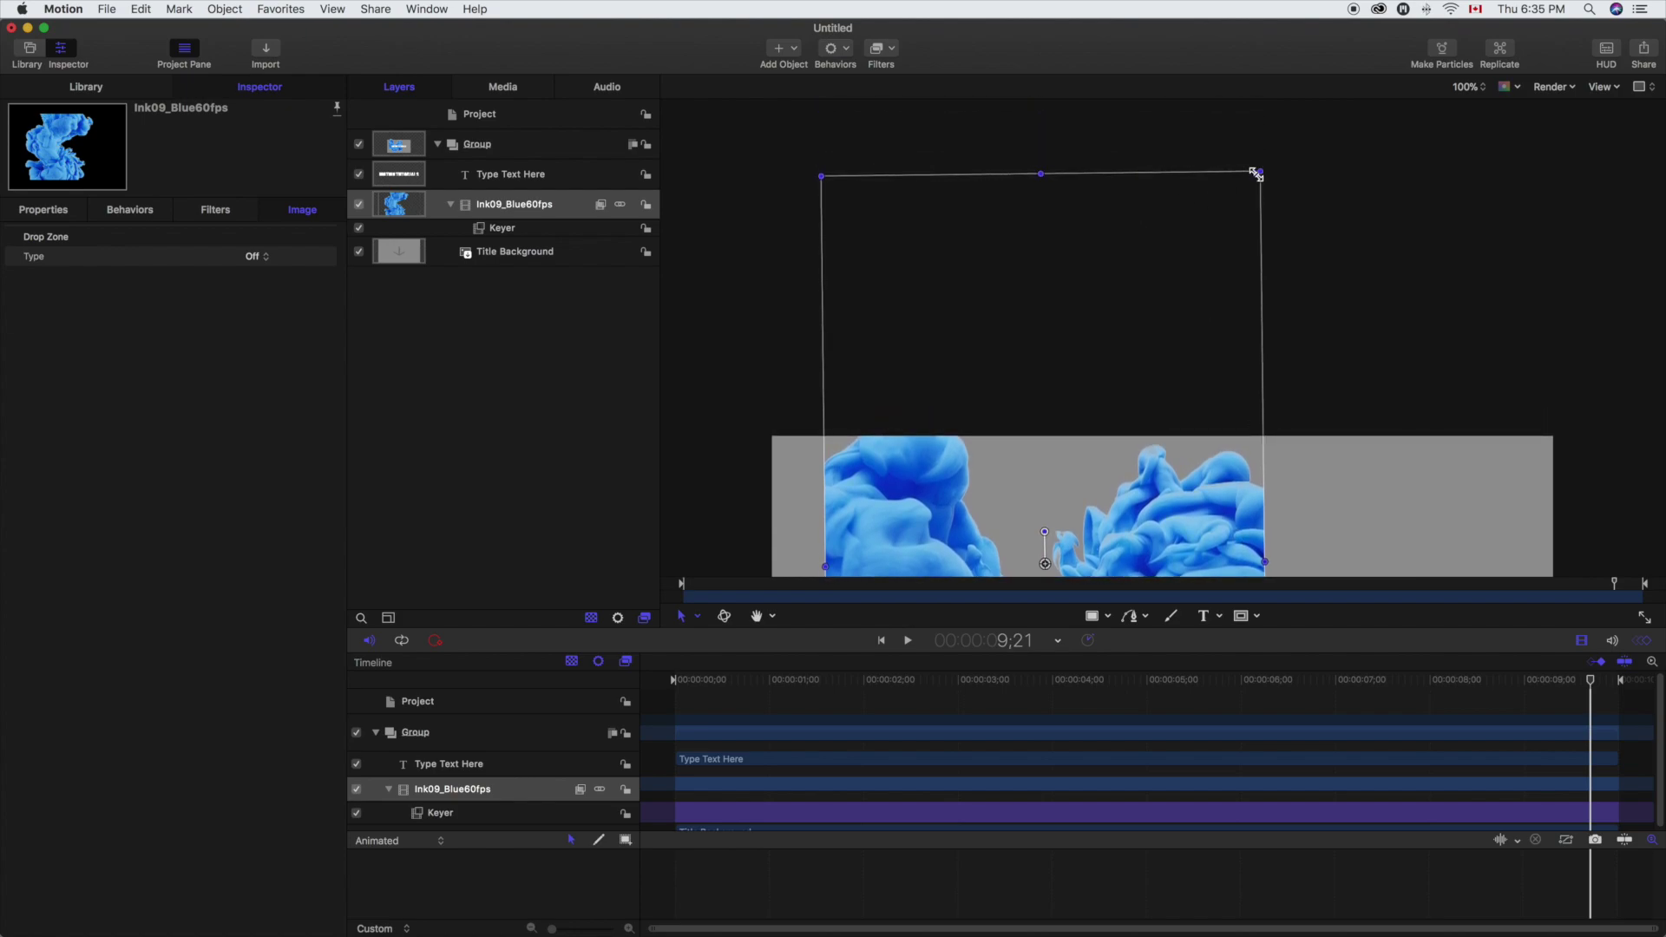
pyautogui.scroll(-1, 1230, 423)
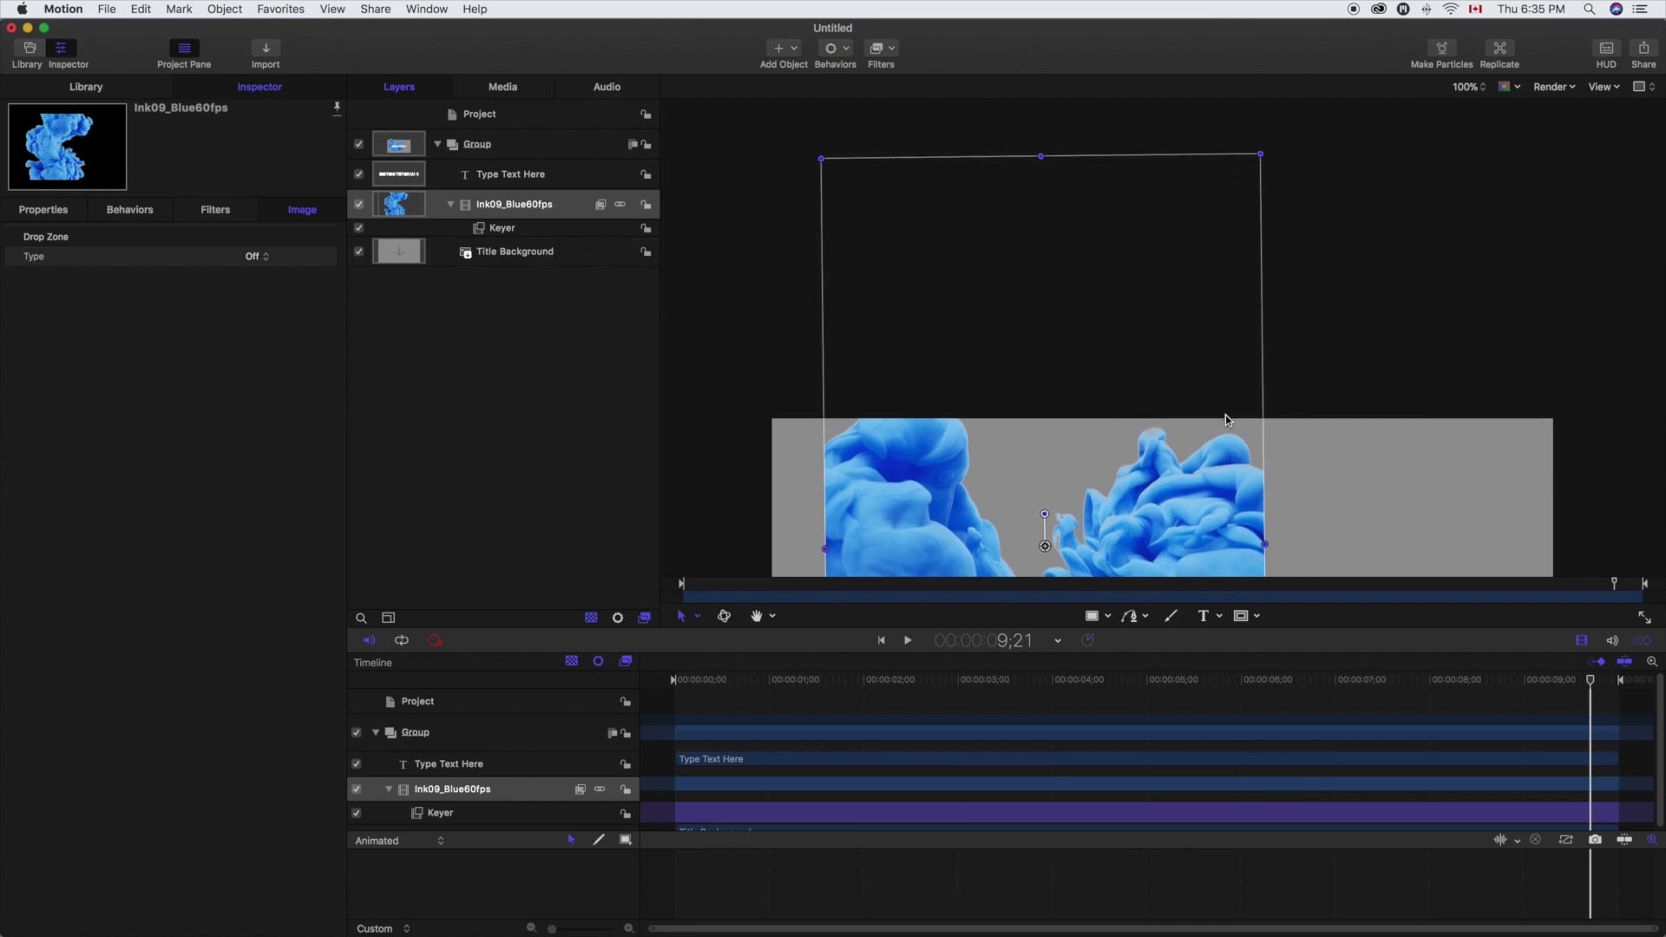
pyautogui.scroll(-1, 925, 290)
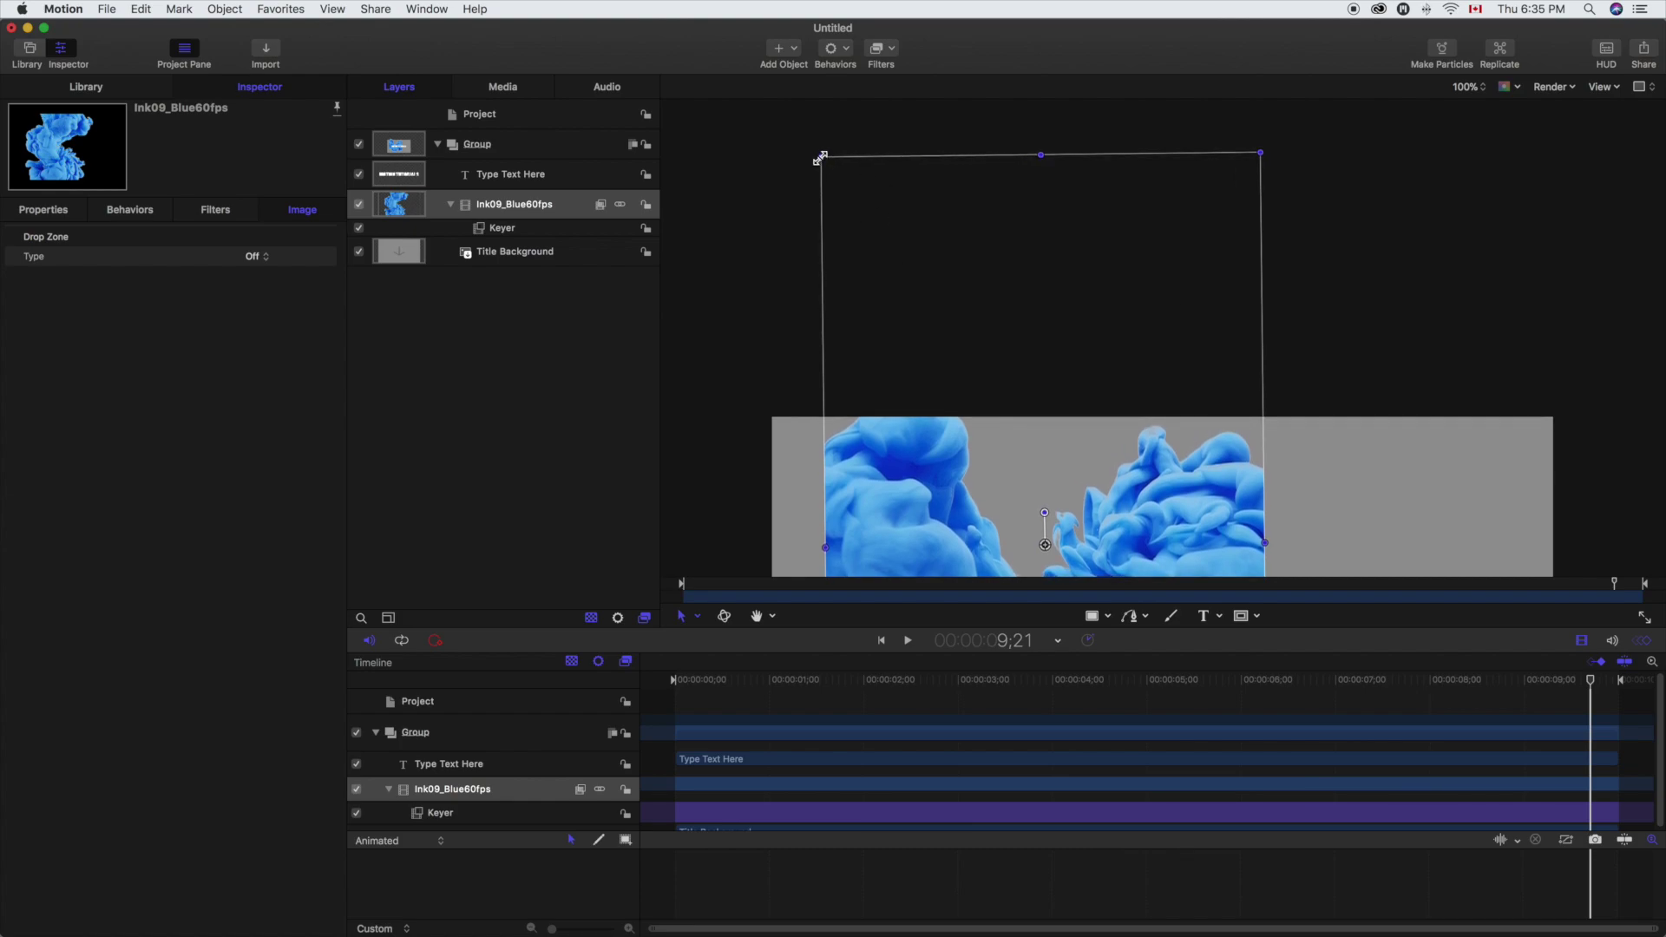
pyautogui.moveTo(818, 158); pyautogui.dragTo(654, 44)
# - Keep the ink clip enlarged and shift it down-right so ink enters from the left edge
pyautogui.press('super+z')
pyautogui.press('shift+super+z')
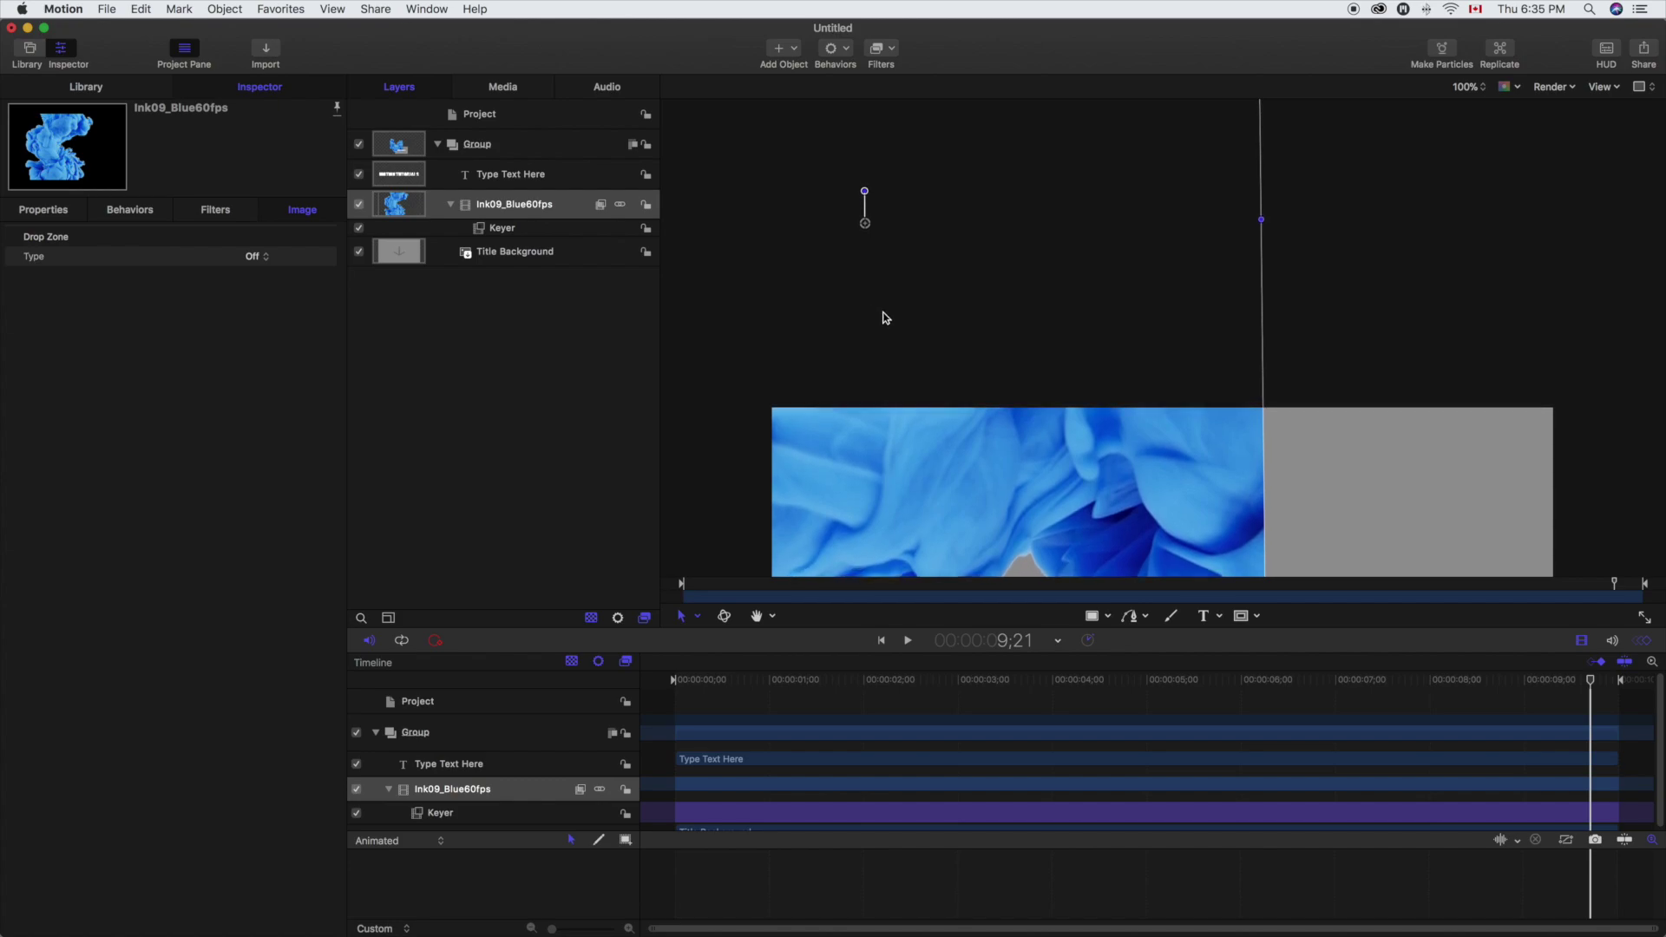
pyautogui.scroll(-5, 929, 334)
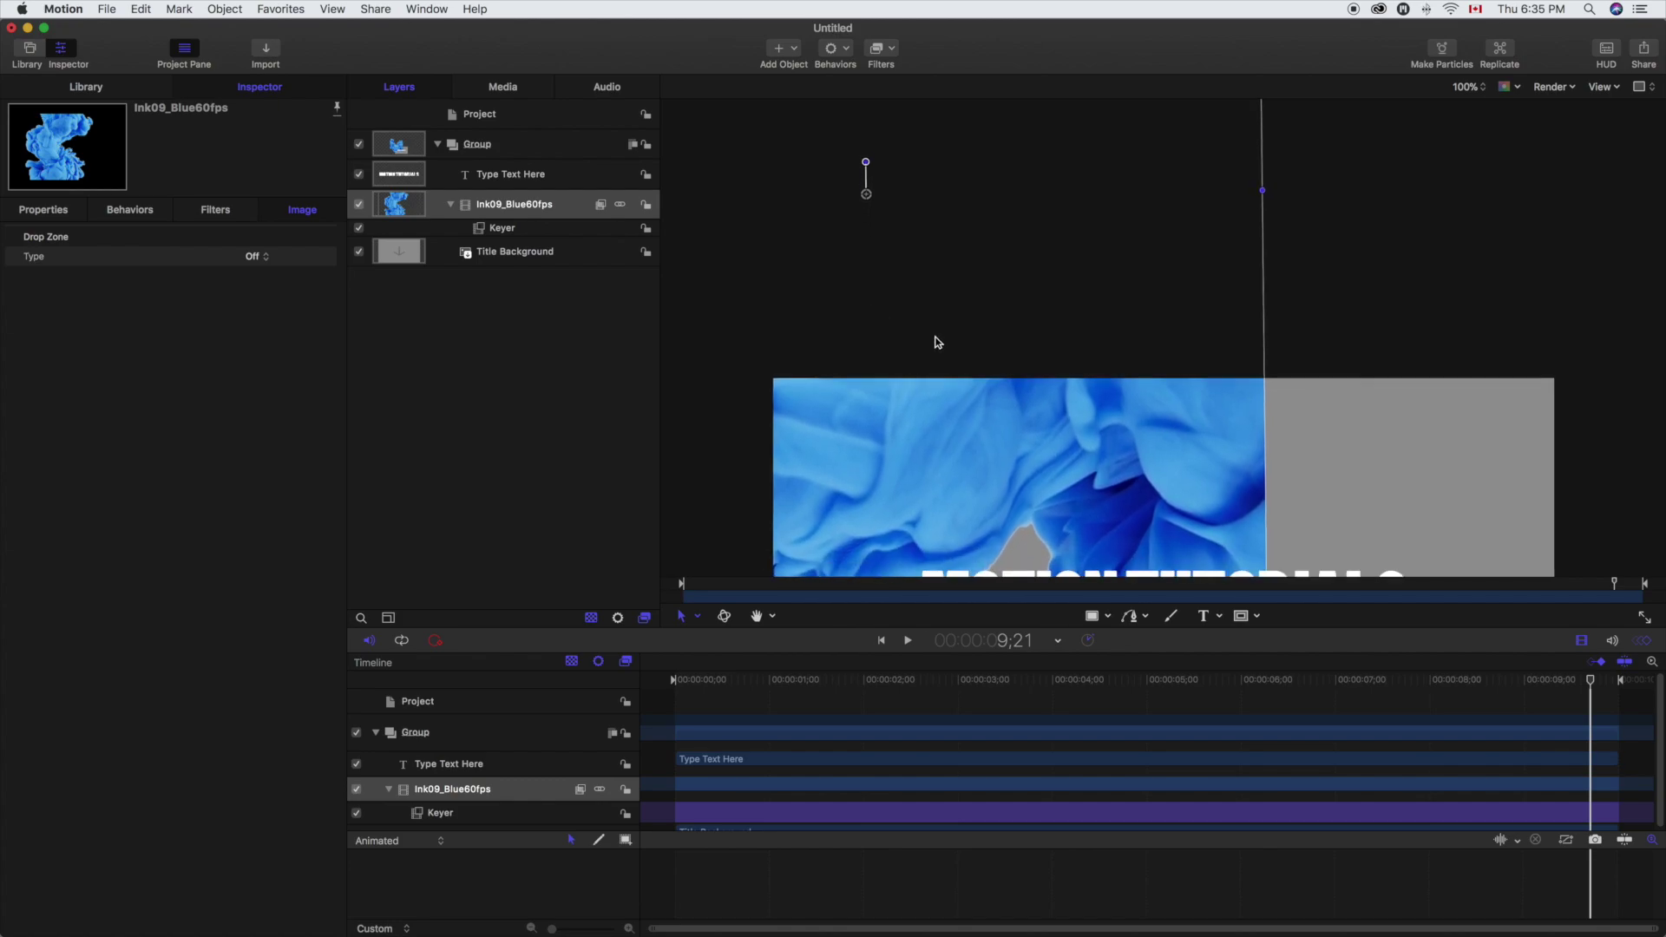
pyautogui.scroll(-3, 943, 353)
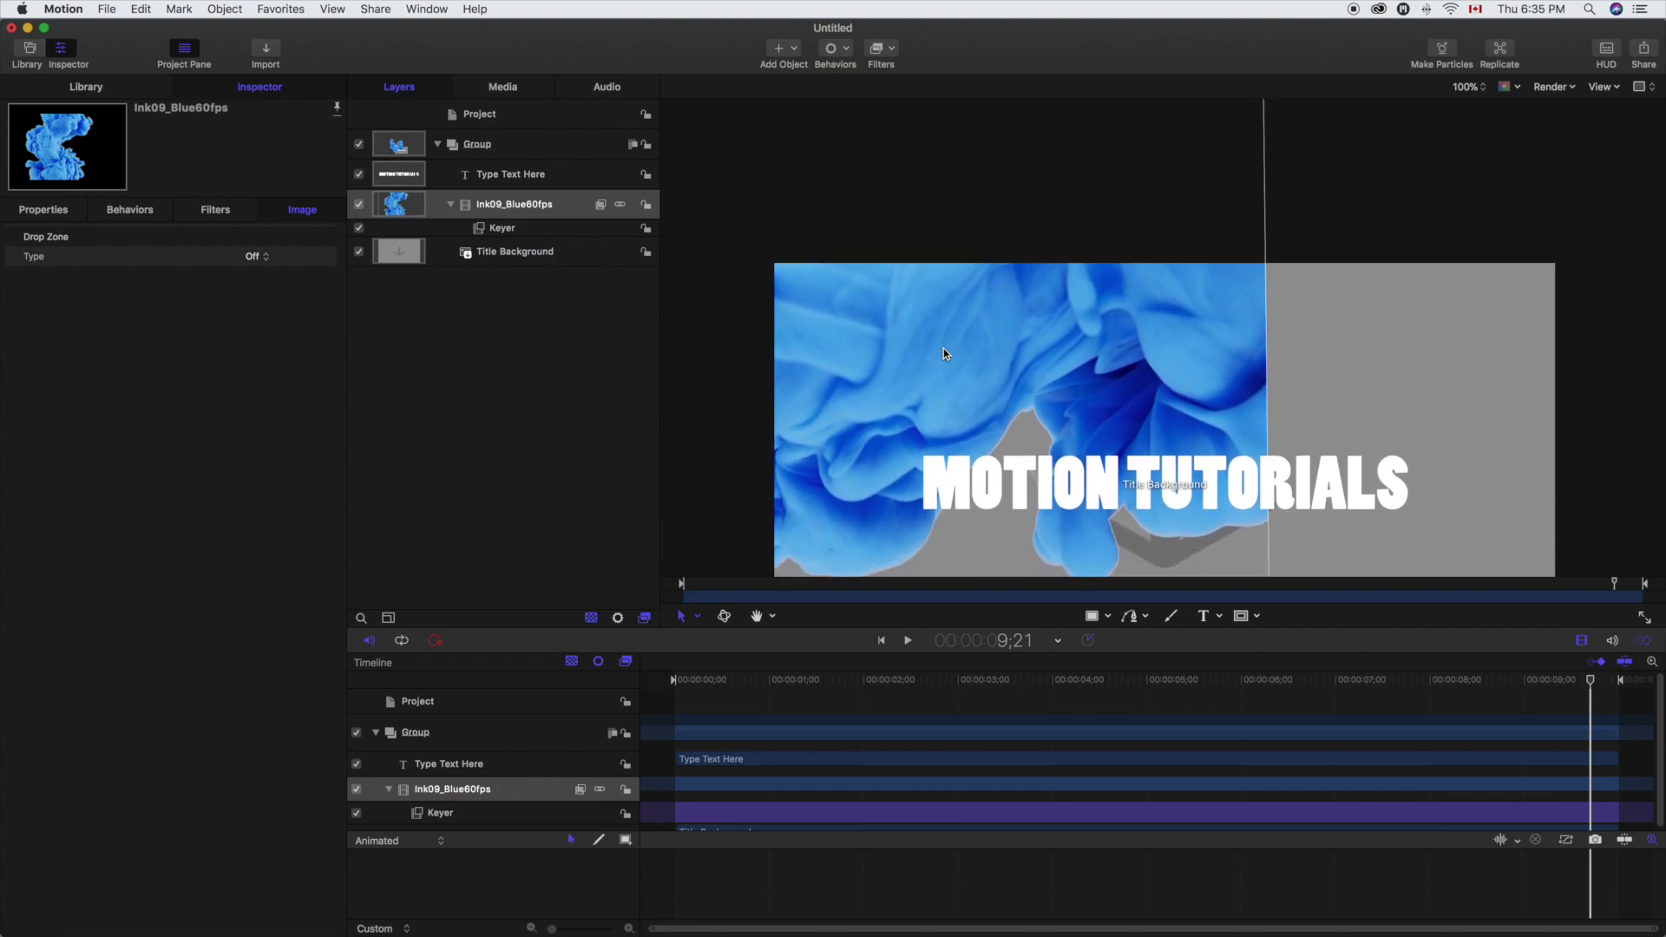
pyautogui.scroll(-5, 944, 353)
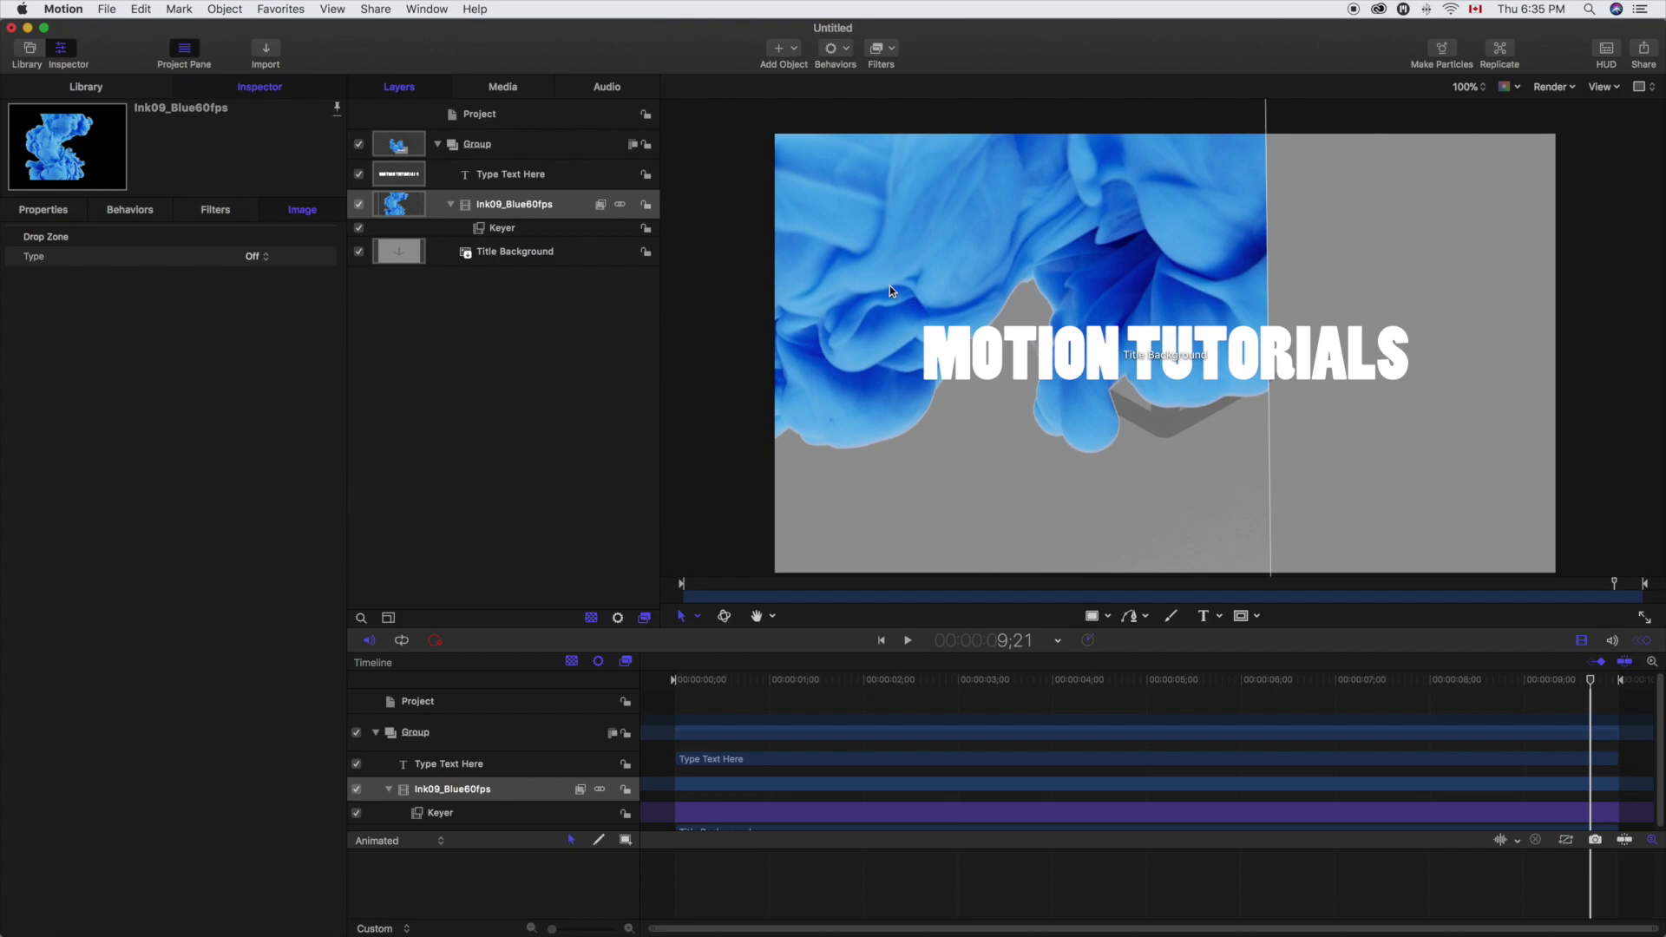
pyautogui.moveTo(893, 291); pyautogui.dragTo(1074, 401)
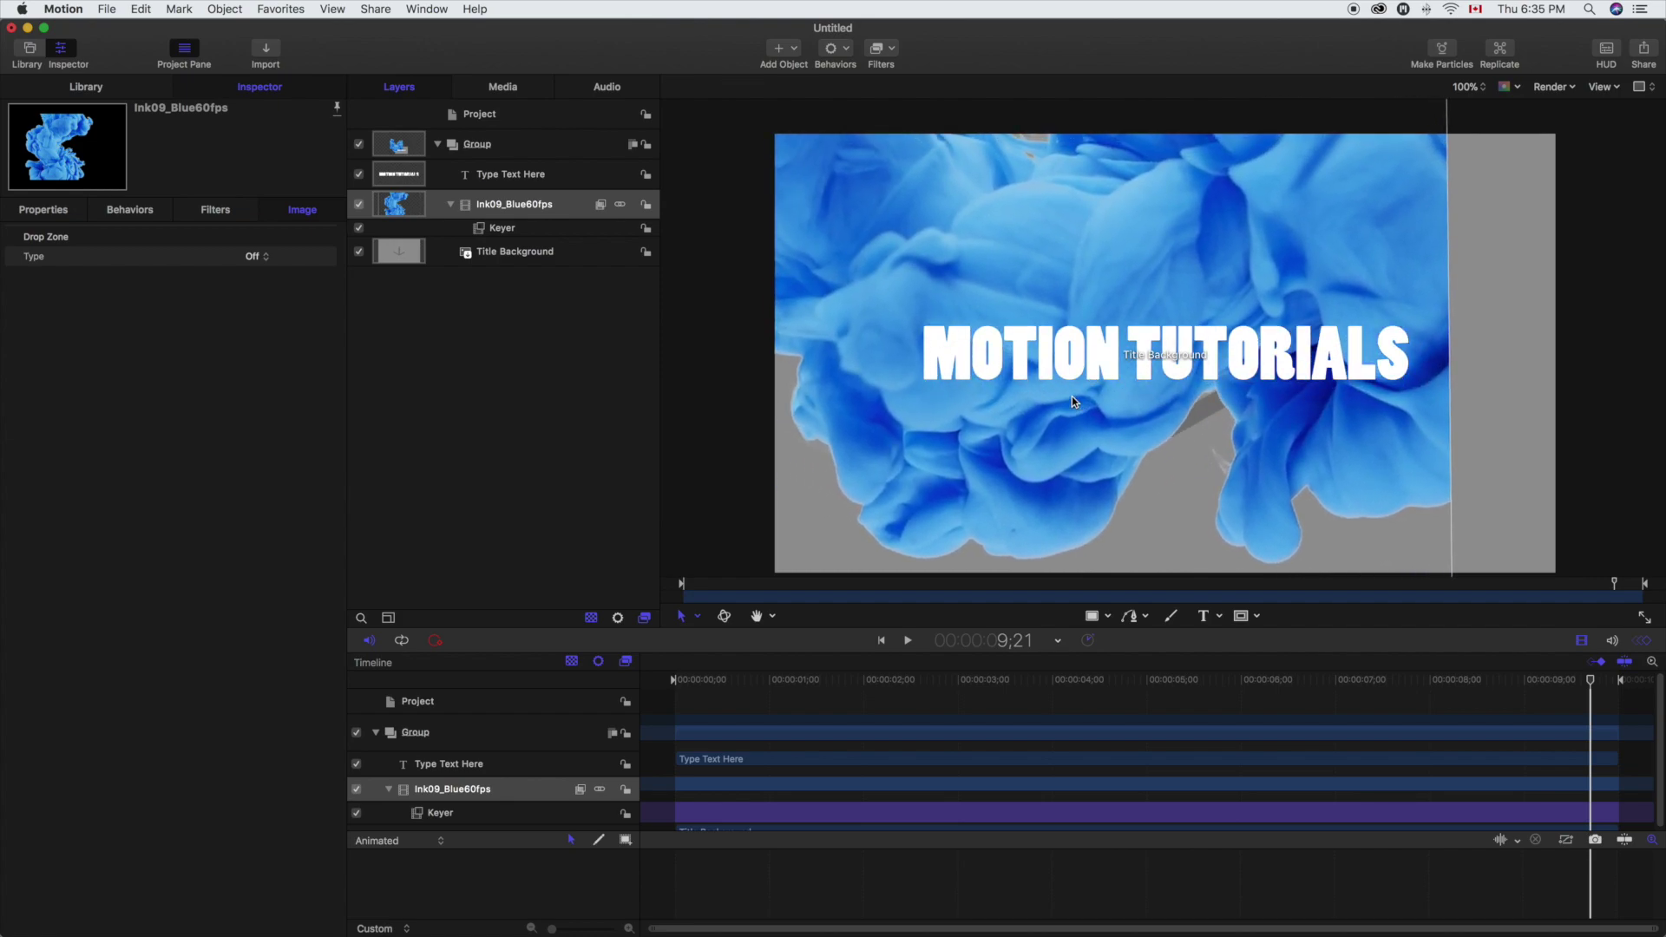
pyautogui.moveTo(1594, 685)
pyautogui.mouseDown()
pyautogui.moveTo(1616, 685)
pyautogui.moveTo(671, 684)
pyautogui.mouseUp()
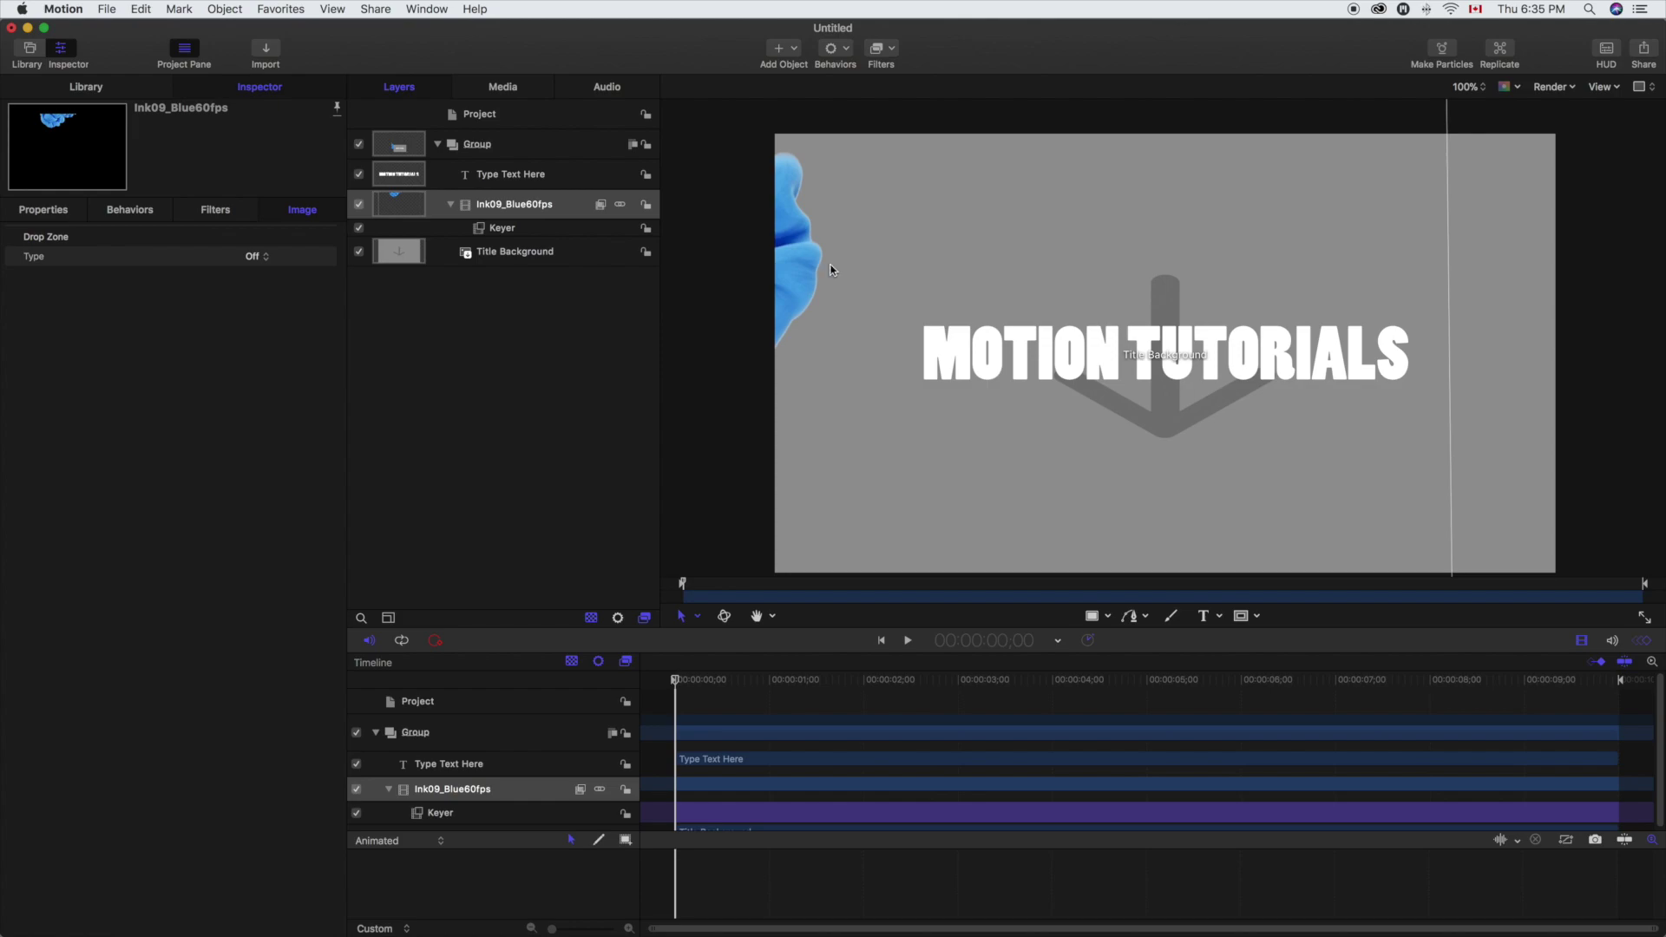
pyautogui.moveTo(830, 270)
pyautogui.mouseDown()
pyautogui.moveTo(906, 308)
pyautogui.moveTo(902, 347)
pyautogui.mouseUp()
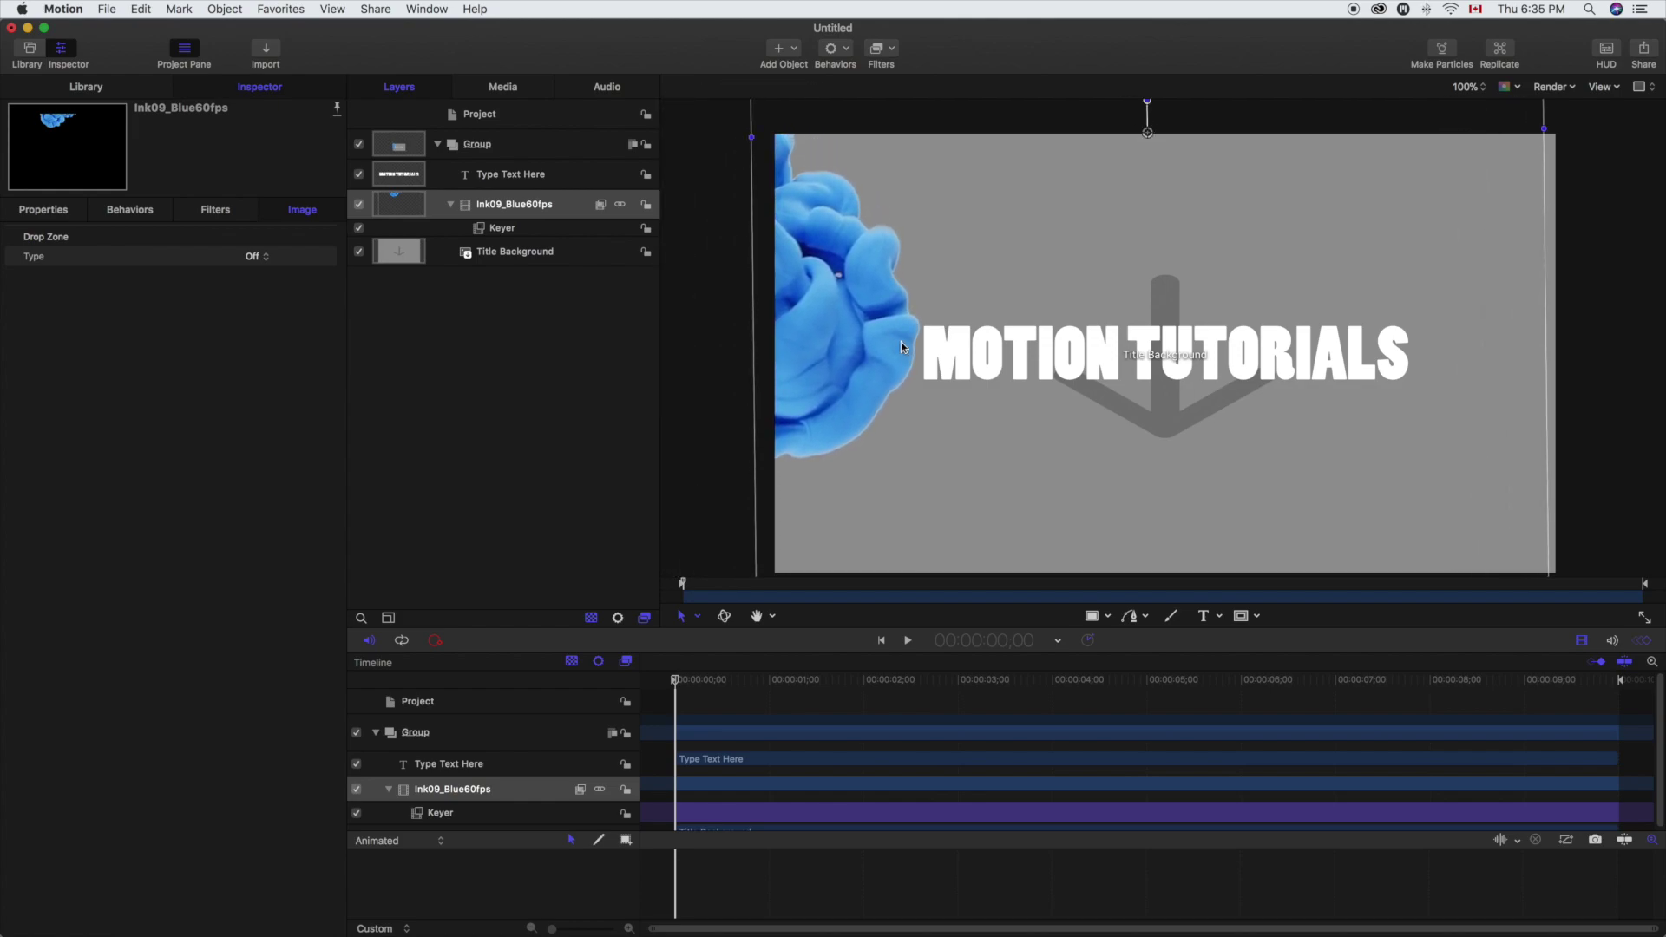
pyautogui.moveTo(677, 681)
pyautogui.mouseDown()
pyautogui.moveTo(1624, 738)
pyautogui.moveTo(646, 706)
pyautogui.mouseUp()
# - Add an image mask to Ink09_Blue60fps using the Type Text Here layer as source
pyautogui.click(513, 210)
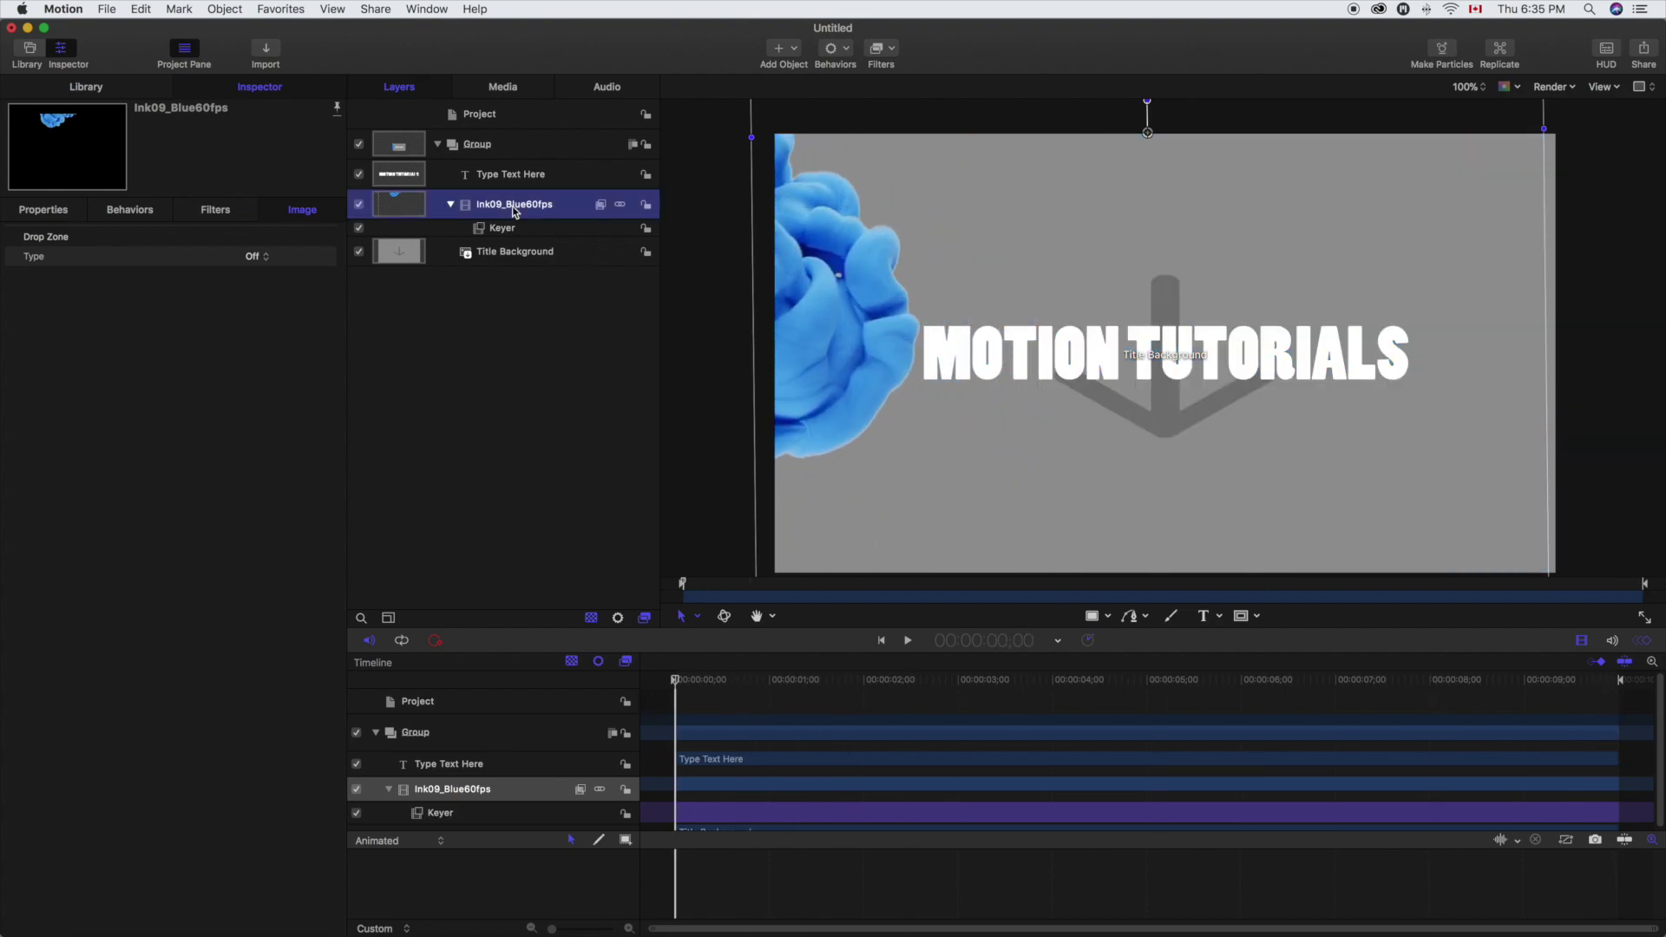
pyautogui.rightClick(514, 211)
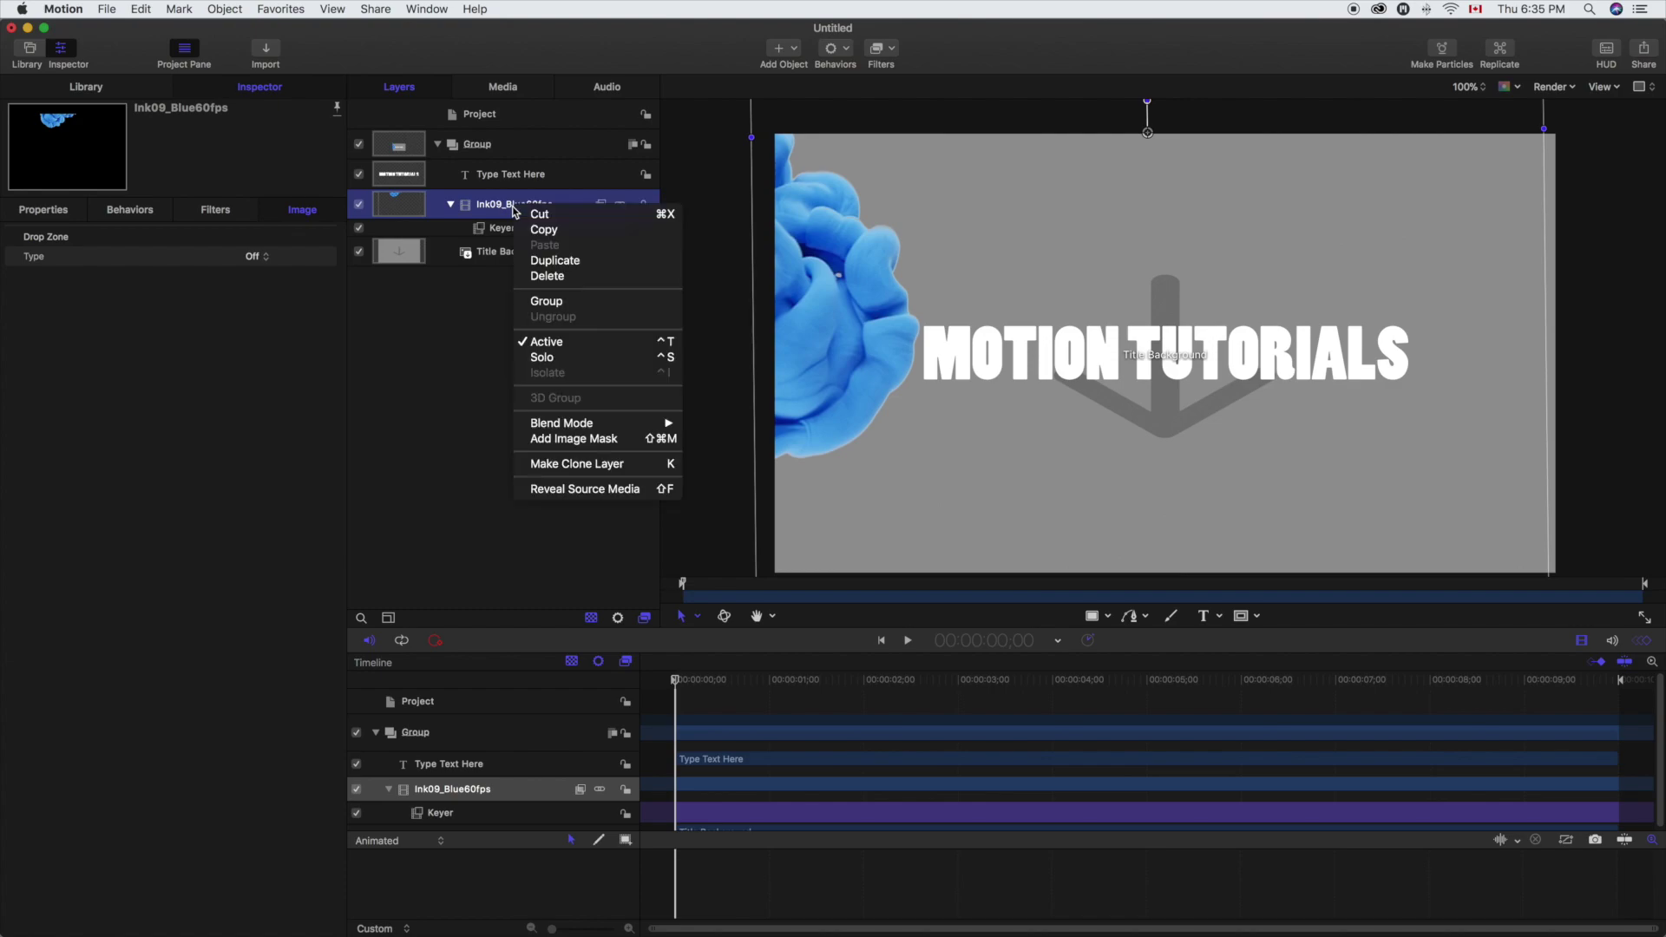
pyautogui.click(573, 438)
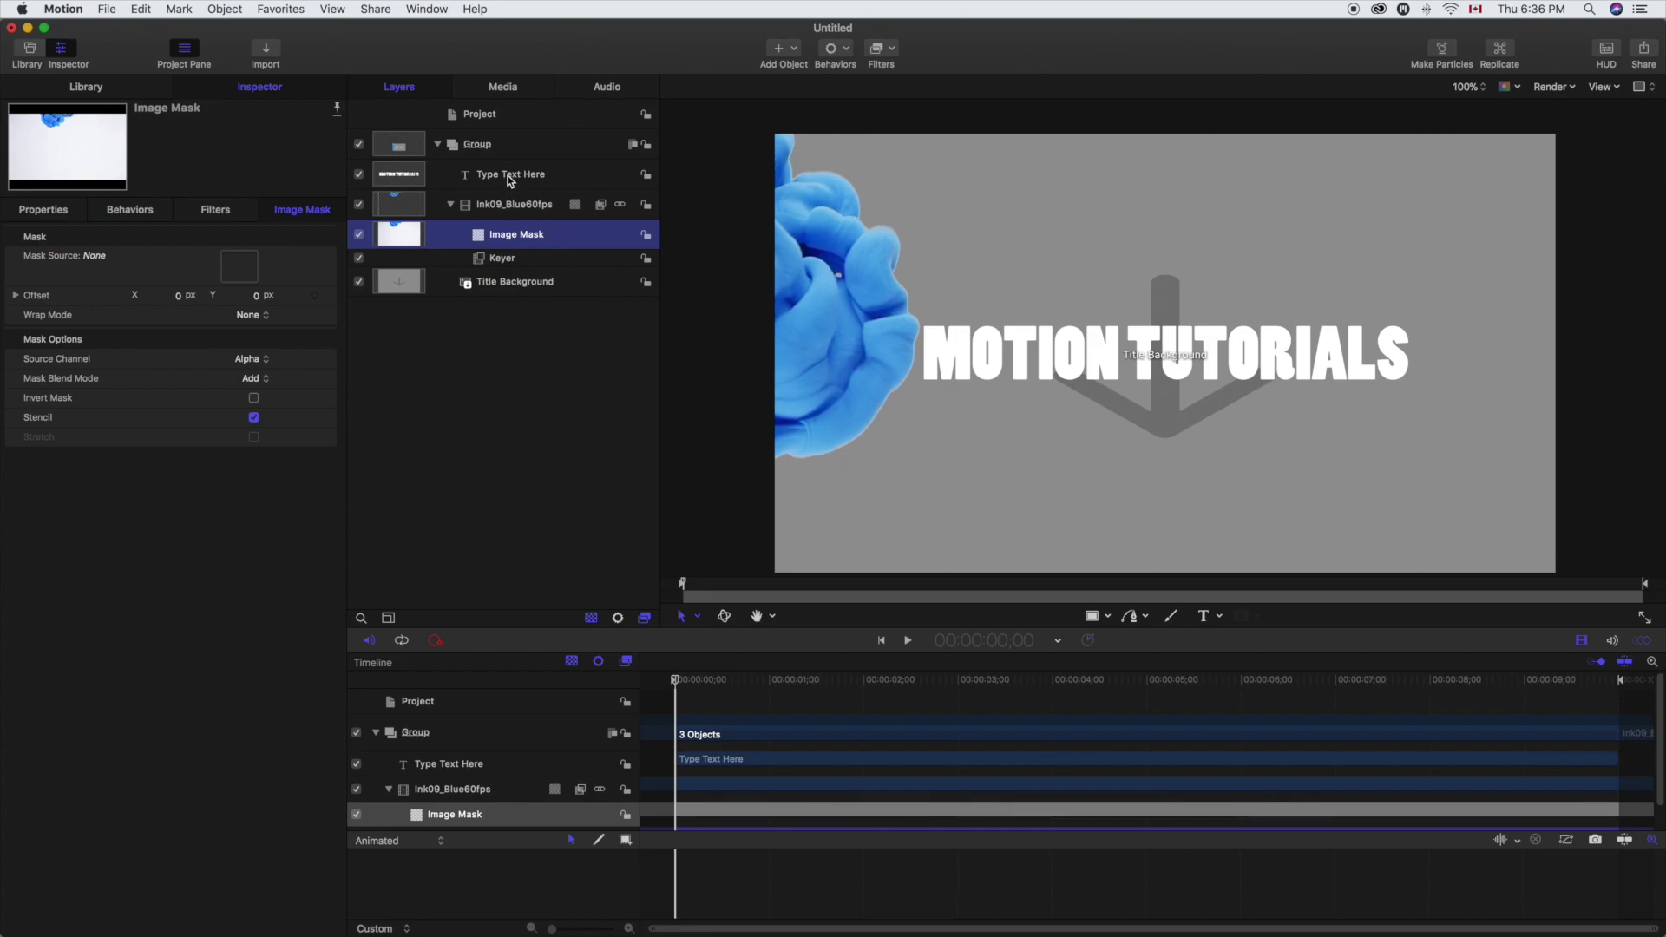
pyautogui.moveTo(502, 175)
pyautogui.mouseDown()
pyautogui.moveTo(303, 230)
pyautogui.moveTo(246, 269)
pyautogui.mouseUp()
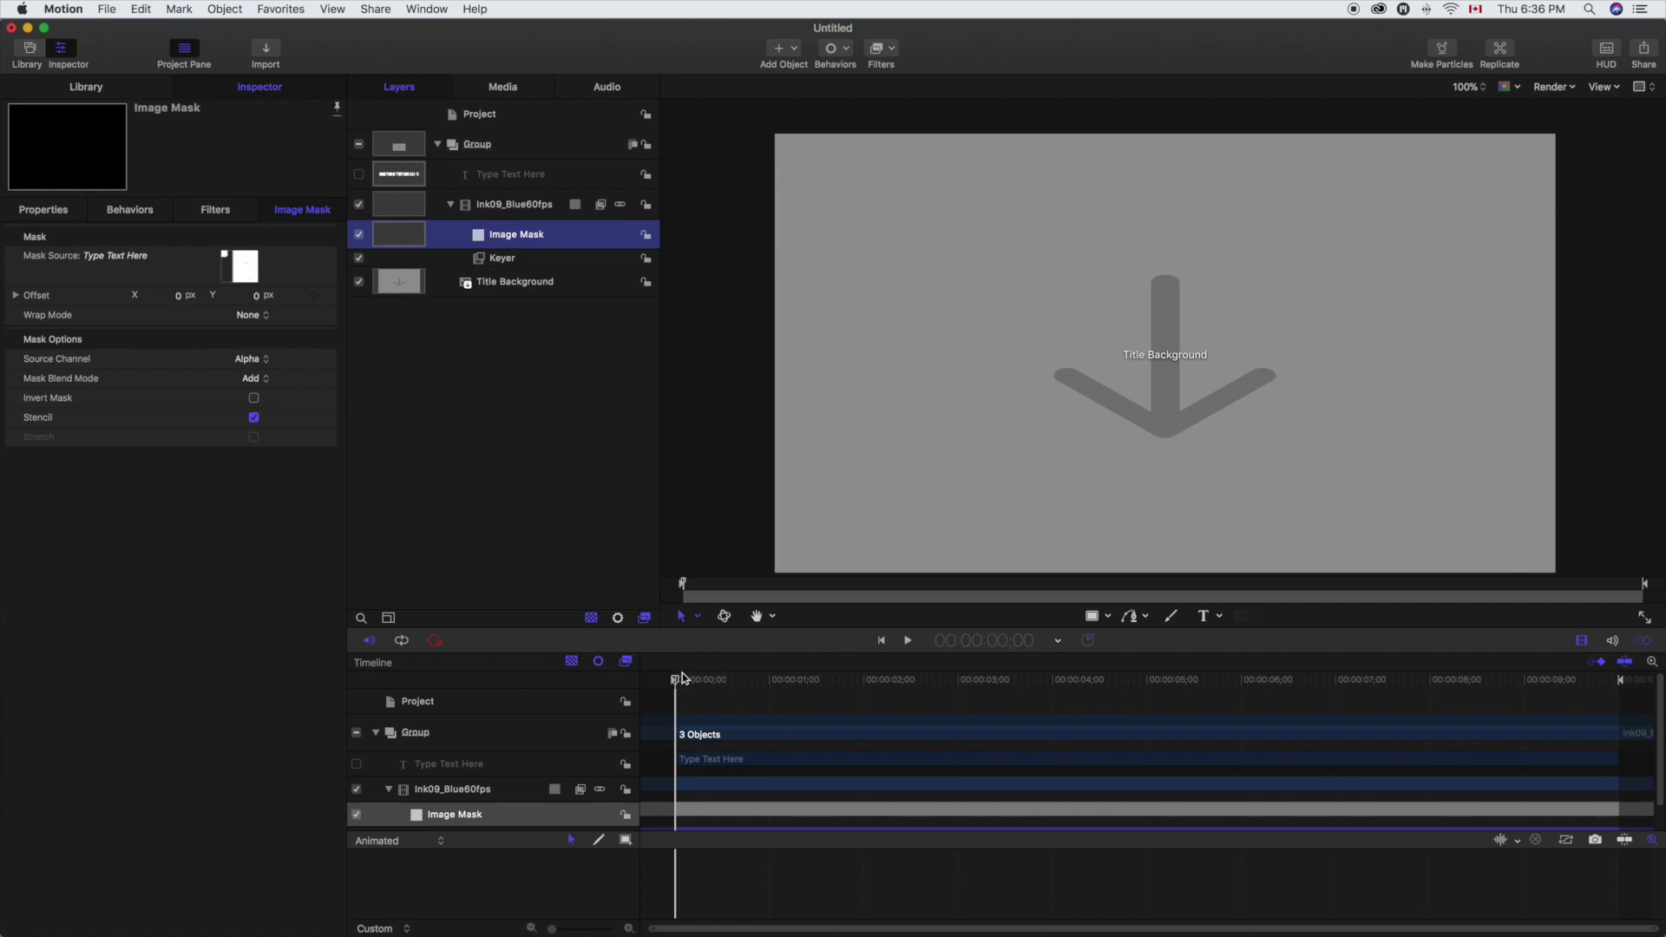
pyautogui.moveTo(679, 685)
pyautogui.mouseDown()
pyautogui.moveTo(1472, 762)
pyautogui.moveTo(1617, 755)
pyautogui.moveTo(666, 693)
pyautogui.mouseUp()
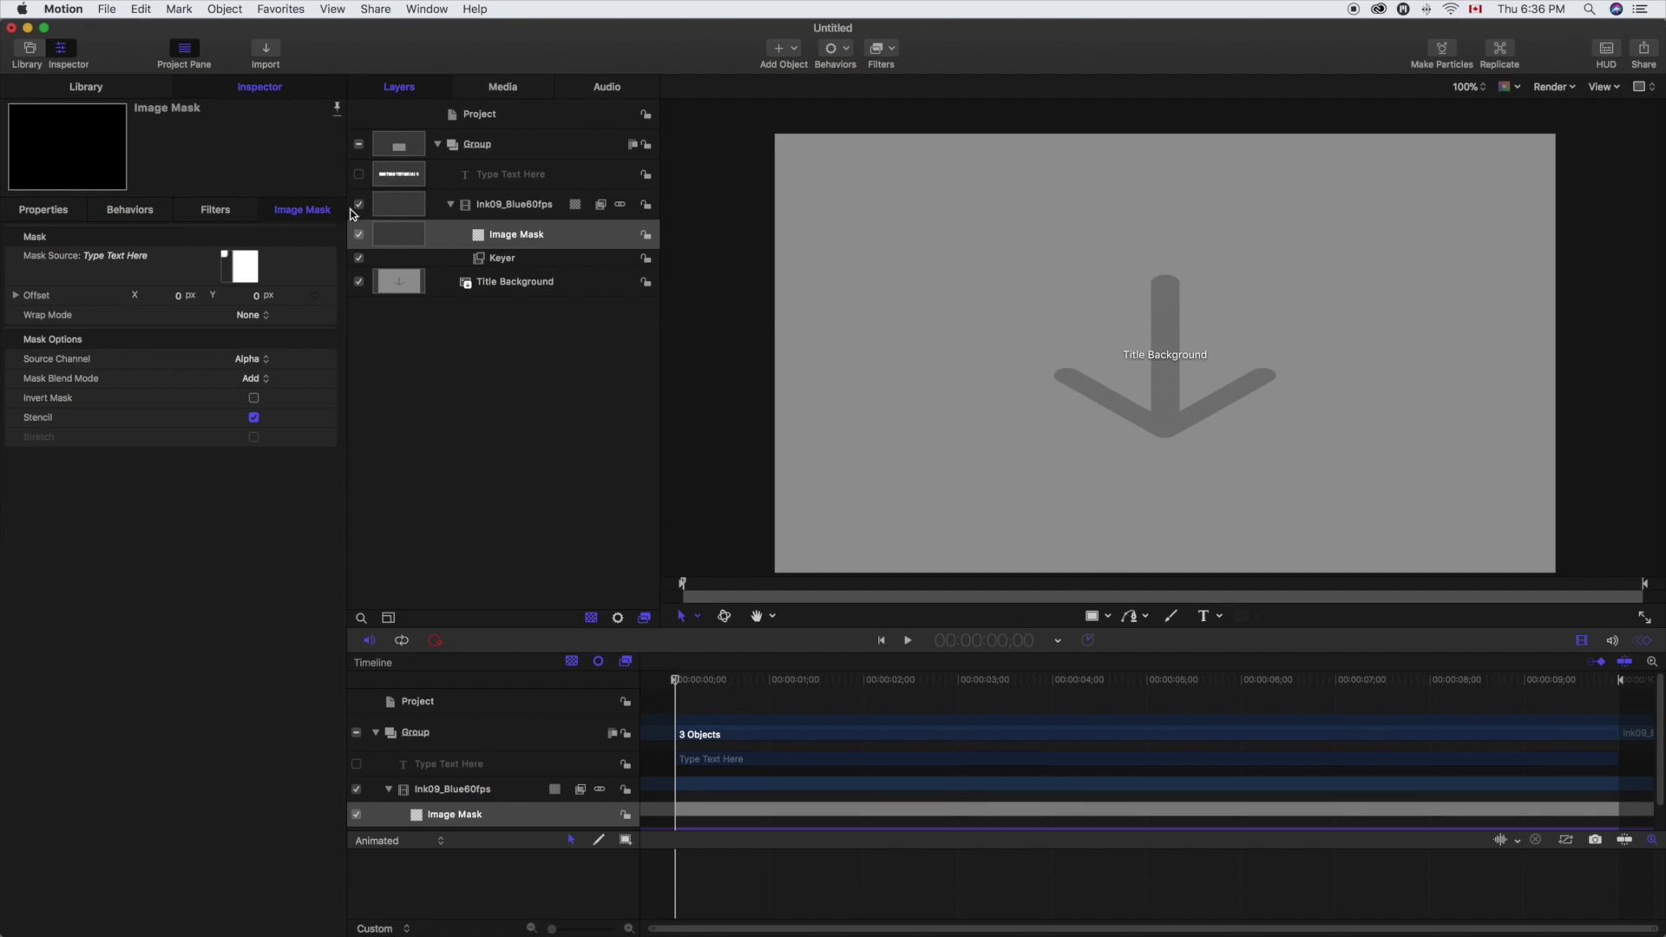
# - Turn off Title Background and play the masked ink title over black
pyautogui.click(359, 282)
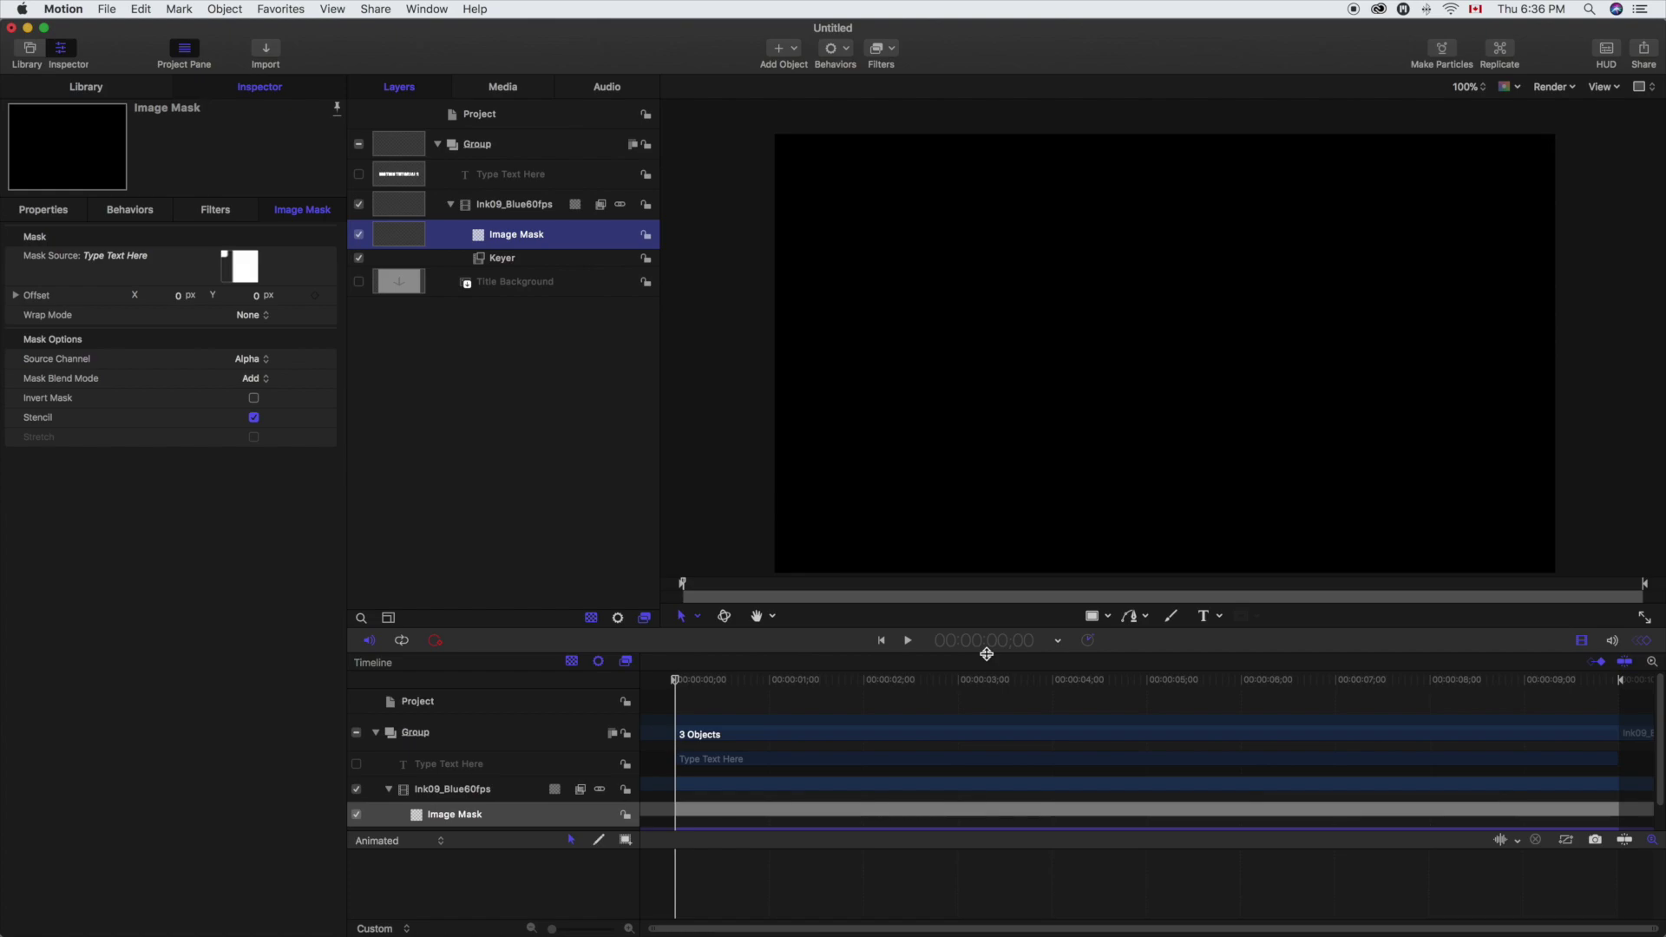
pyautogui.click(907, 640)
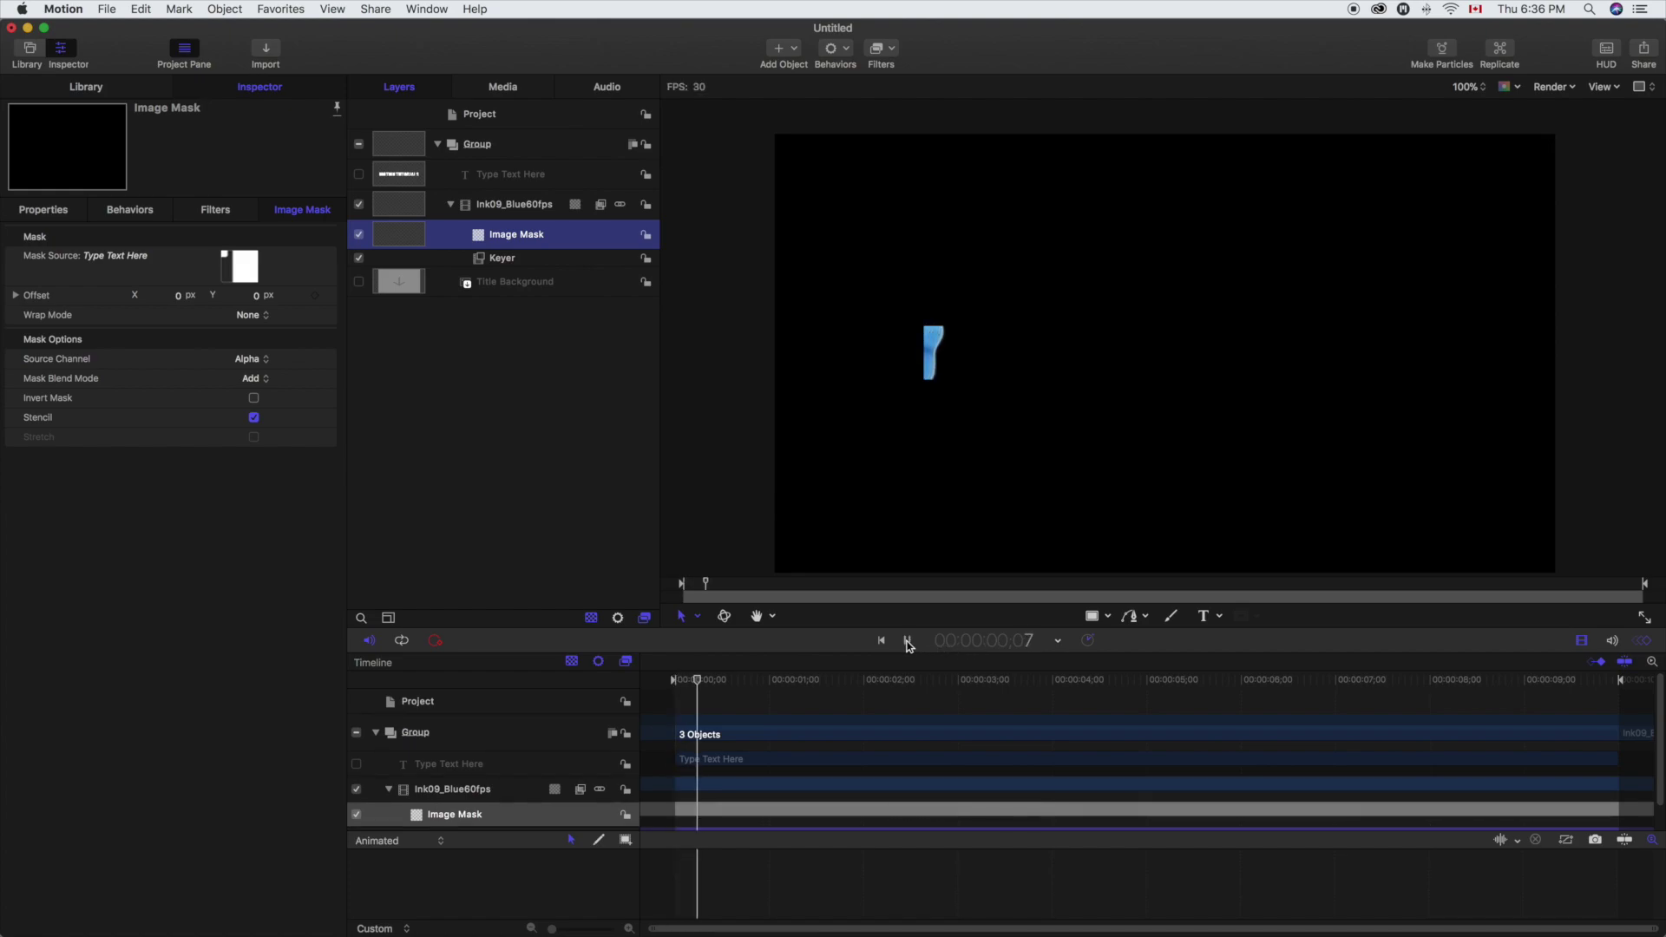